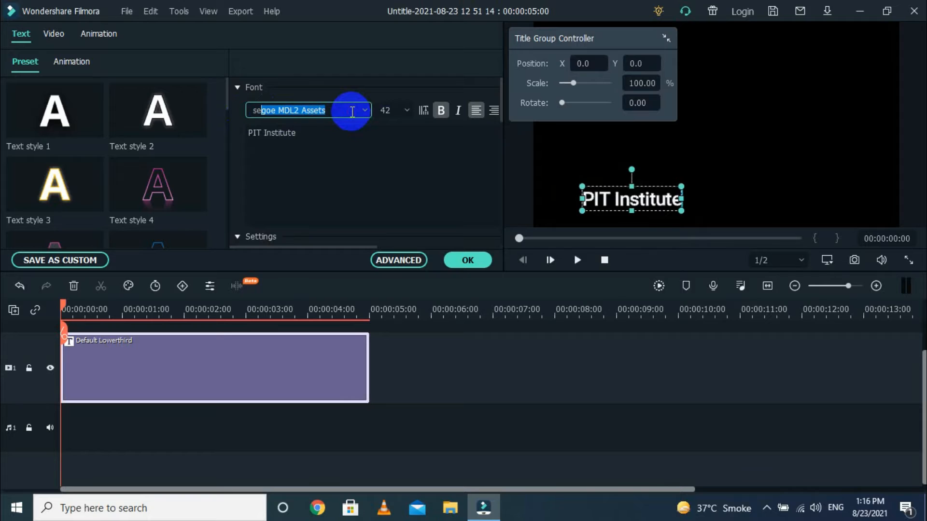
# Set the PIT Institute title's font to Segoe UI Black
pyautogui.scroll(-3, 349, 112)
pyautogui.scroll(5, 348, 113)
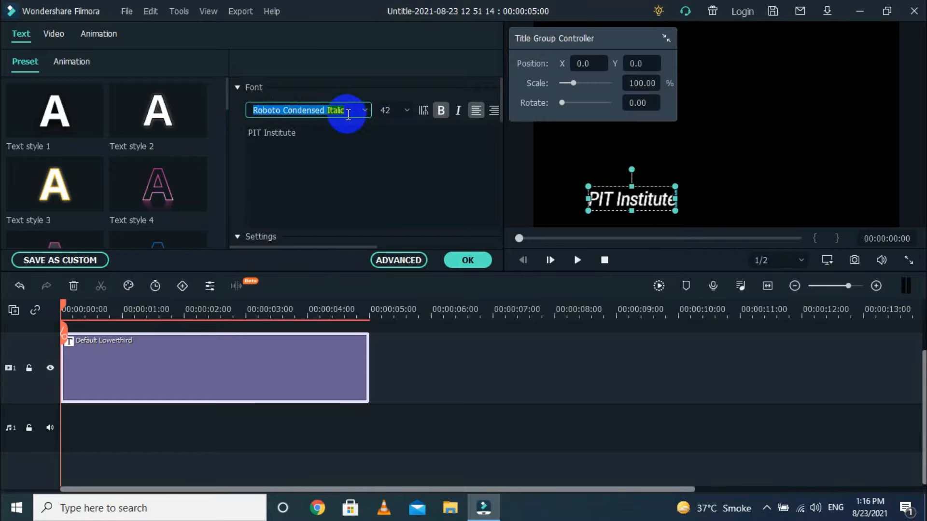
pyautogui.write('se')
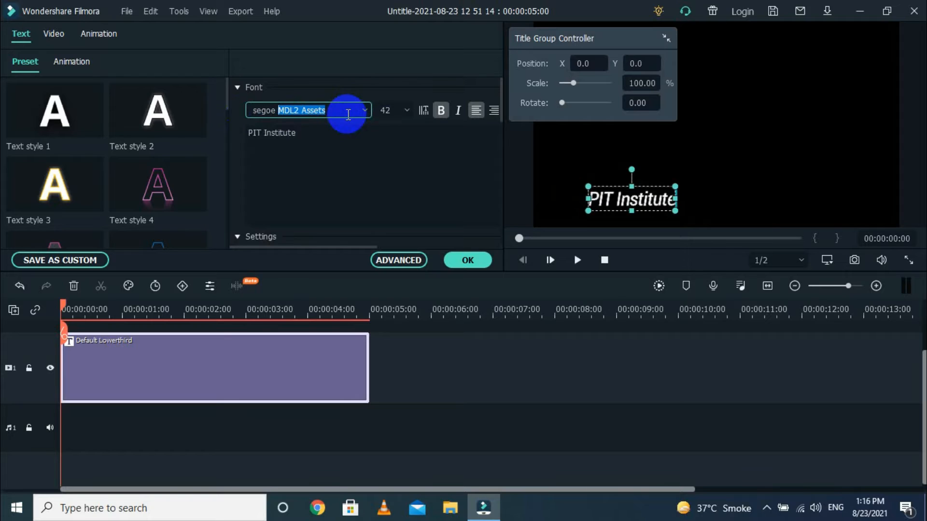
pyautogui.write('goe Ui Black')
pyautogui.press('Return')
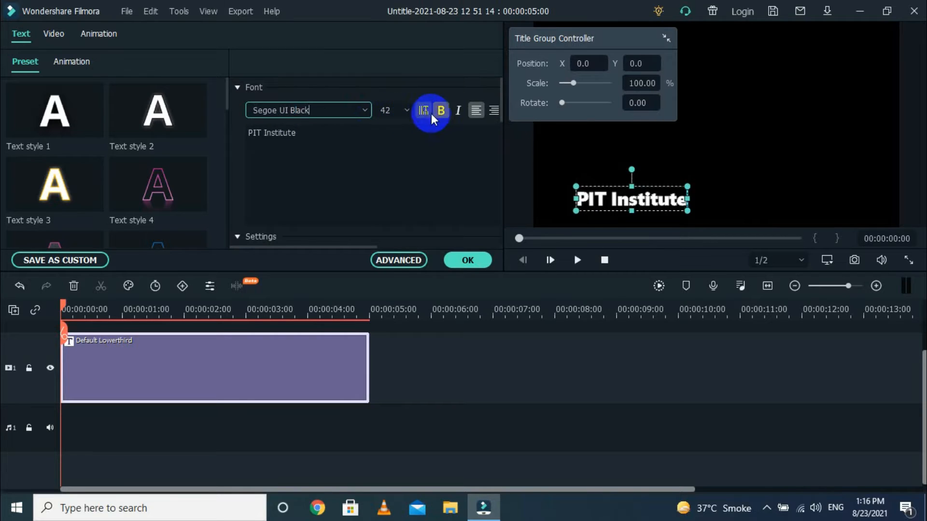
# Set the title's font size to 120 and move the text to the middle of the video frame
pyautogui.click(399, 110)
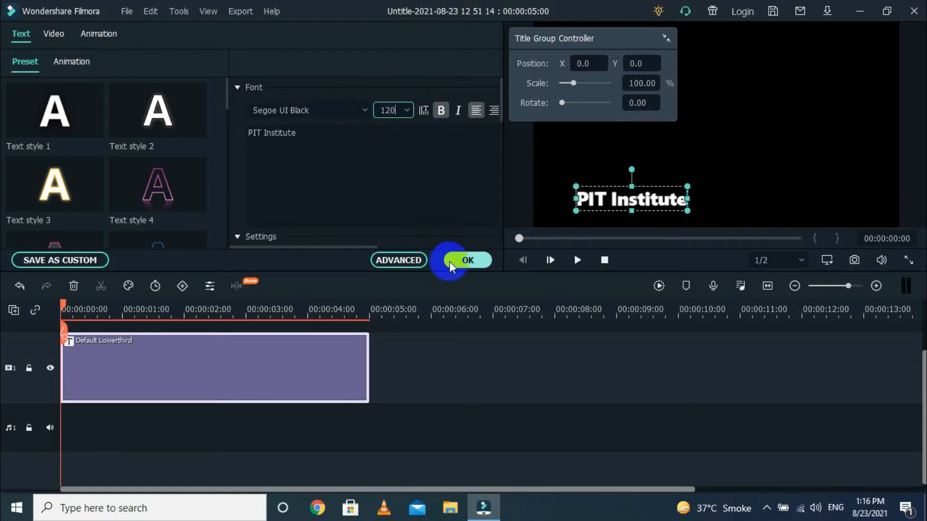
pyautogui.click(665, 37)
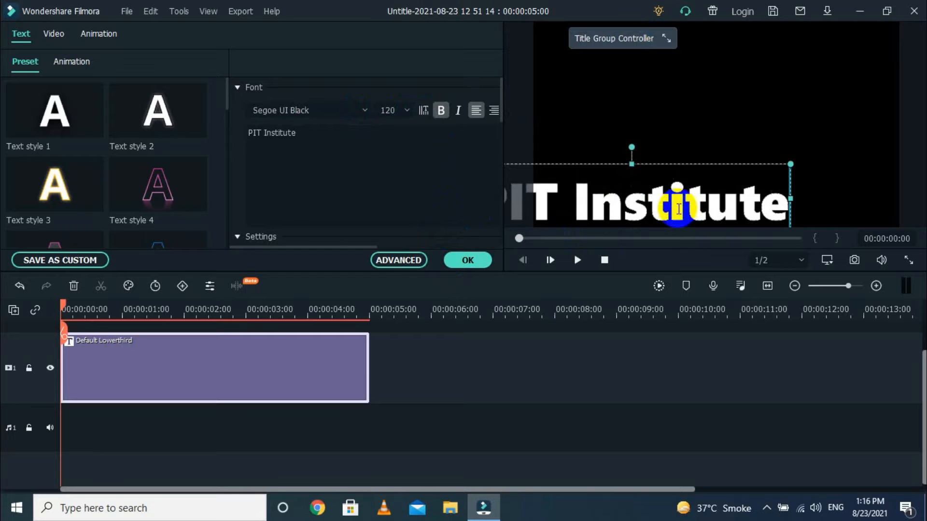
pyautogui.moveTo(658, 162); pyautogui.dragTo(755, 91)
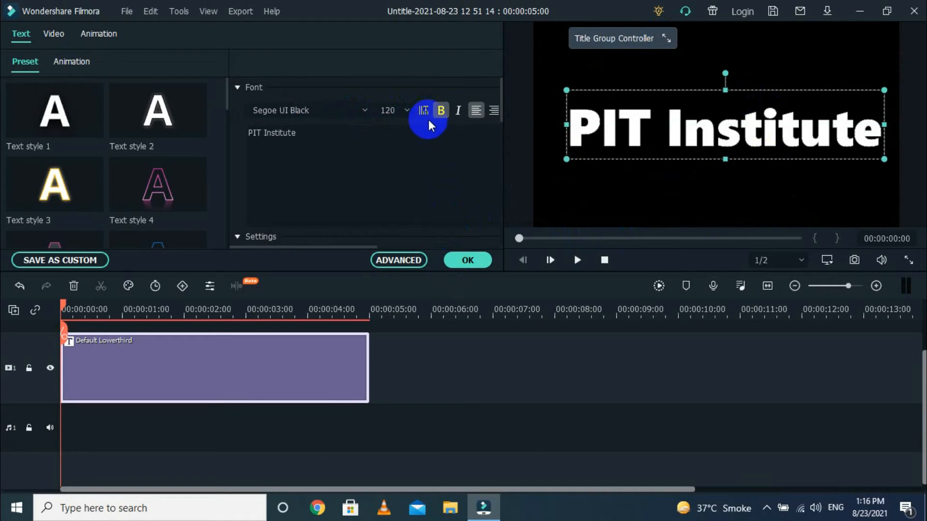
# Increase the title's font size to 125 and apply the title edits
pyautogui.click(399, 107)
pyautogui.scroll(2, 399, 109)
pyautogui.scroll(-3, 398, 109)
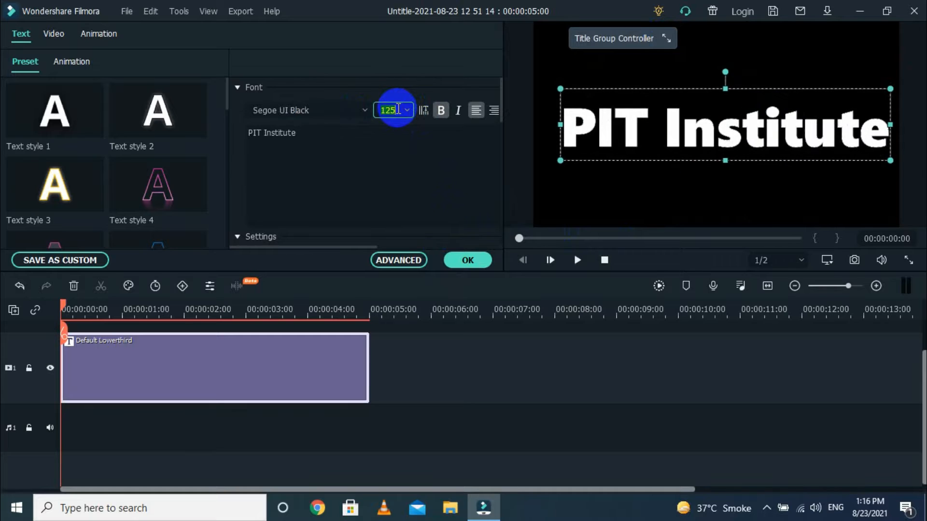
pyautogui.scroll(1, 398, 109)
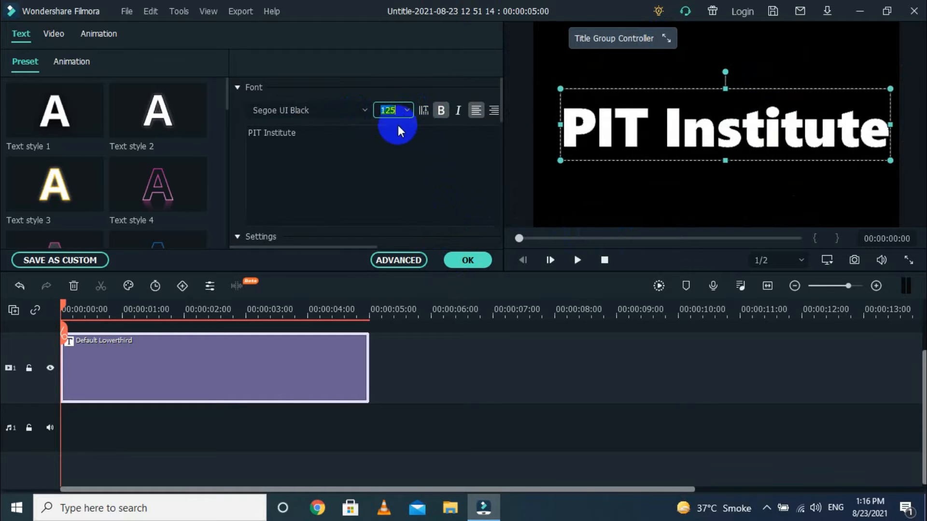
pyautogui.click(470, 260)
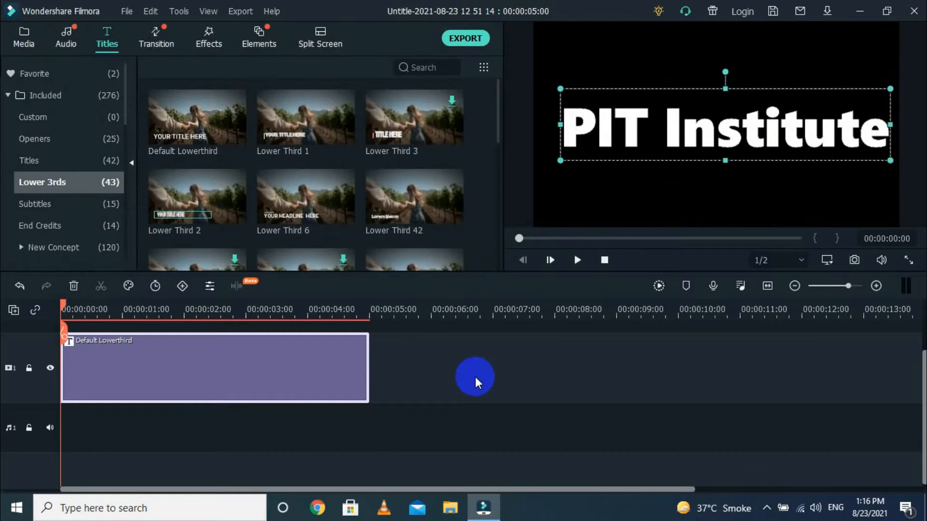
pyautogui.click(430, 384)
pyautogui.scroll(1, 338, 338)
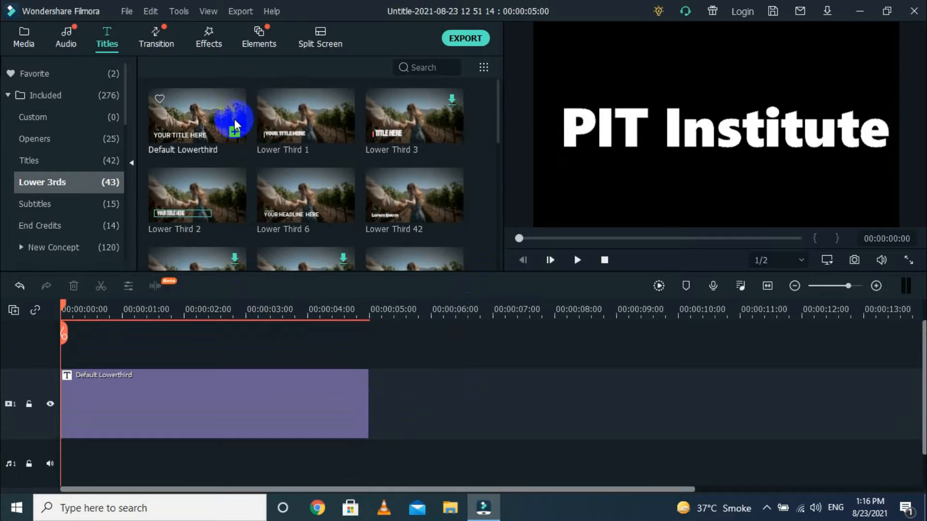
# Add the Pixels In transition at the title clip's start and Pixels Out at its end, and play the result
pyautogui.click(155, 42)
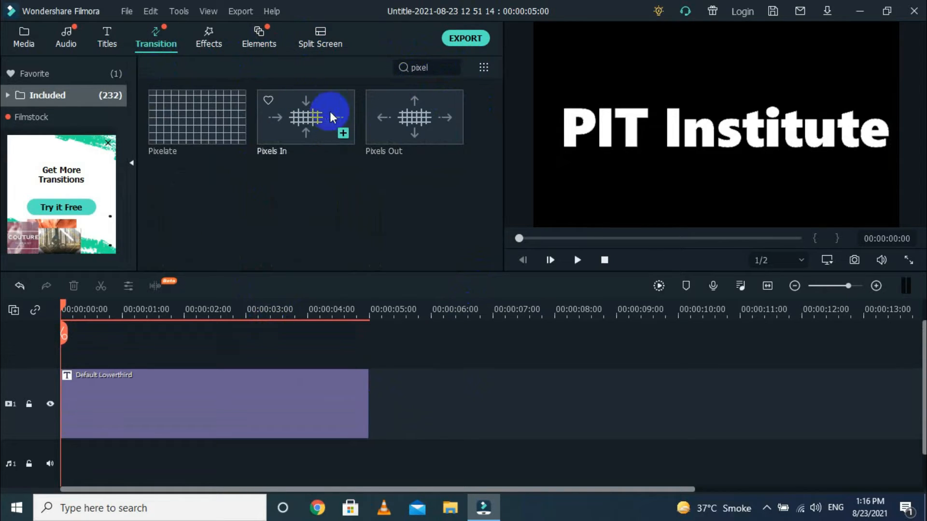
pyautogui.moveTo(320, 112); pyautogui.dragTo(85, 397)
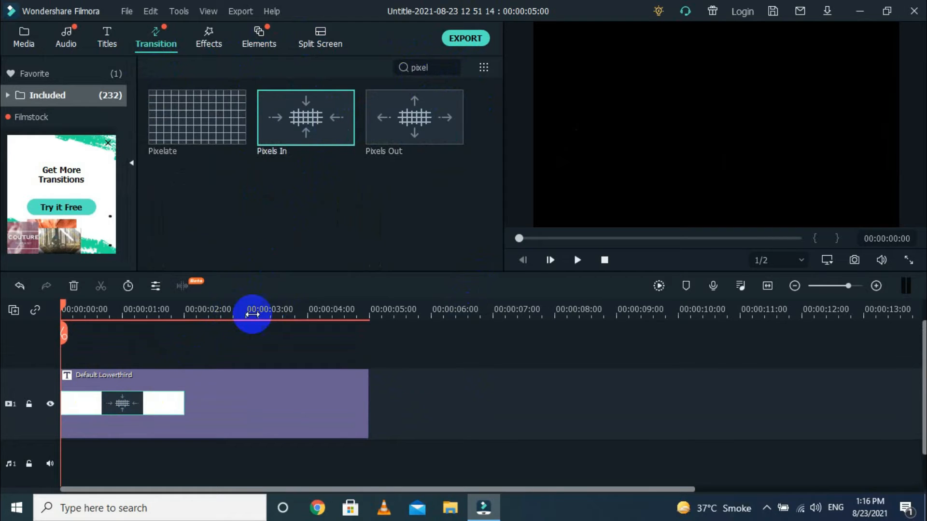
pyautogui.moveTo(387, 117); pyautogui.dragTo(303, 413)
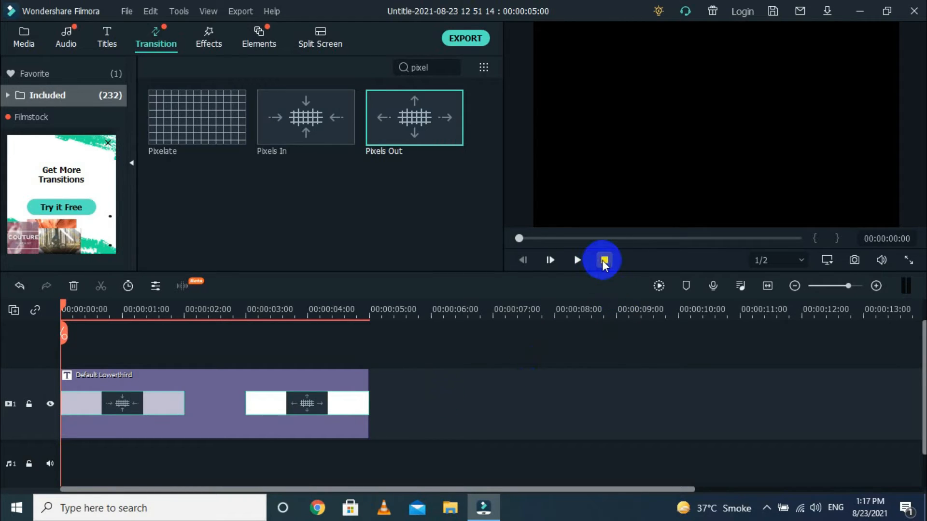
pyautogui.click(577, 261)
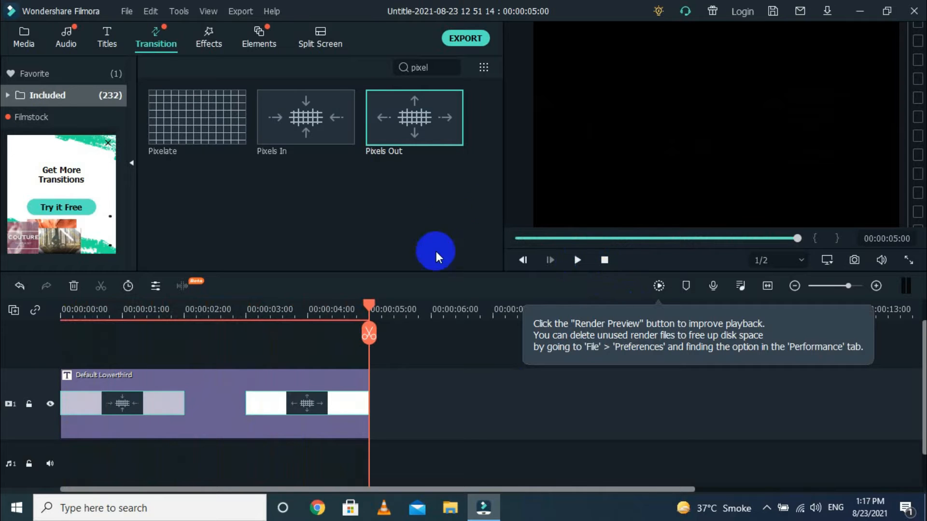
# Import the audio files Digital TV Glitch 1 and Digital TV Glitch 2 from the Glitch sounds folder inside Yt on the Desktop
pyautogui.click(26, 41)
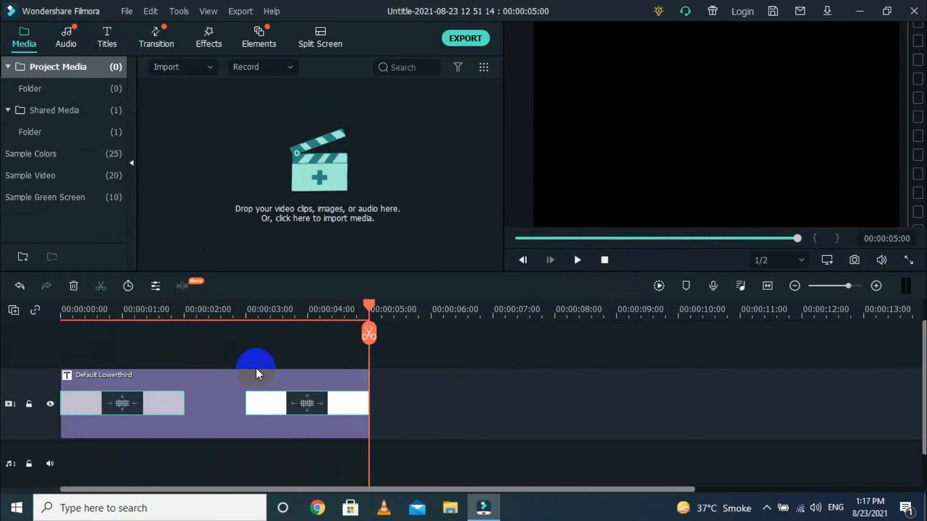
pyautogui.click(167, 67)
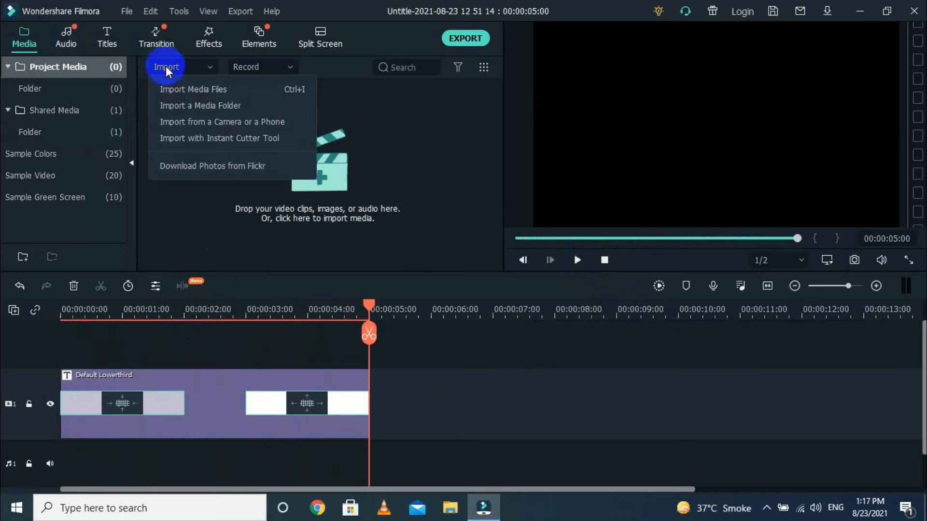
pyautogui.click(175, 90)
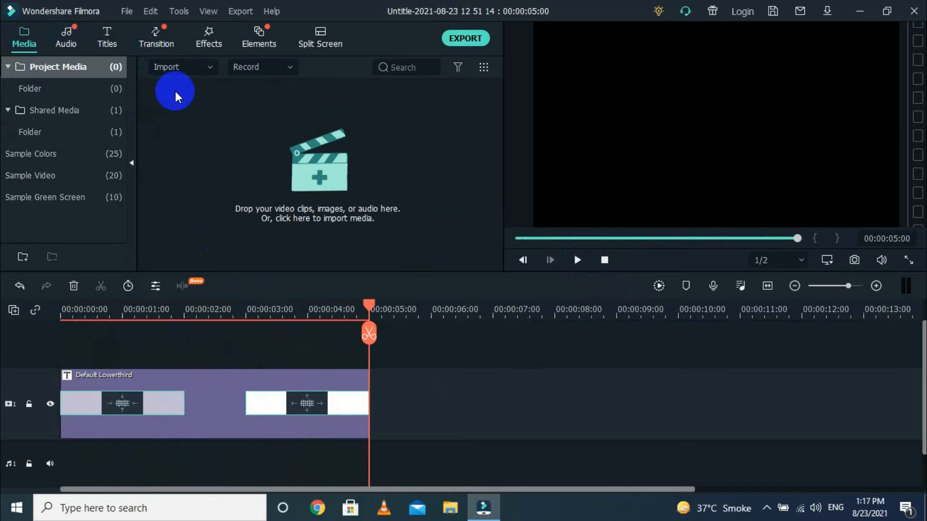
pyautogui.click(265, 111)
pyautogui.scroll(-3, 198, 217)
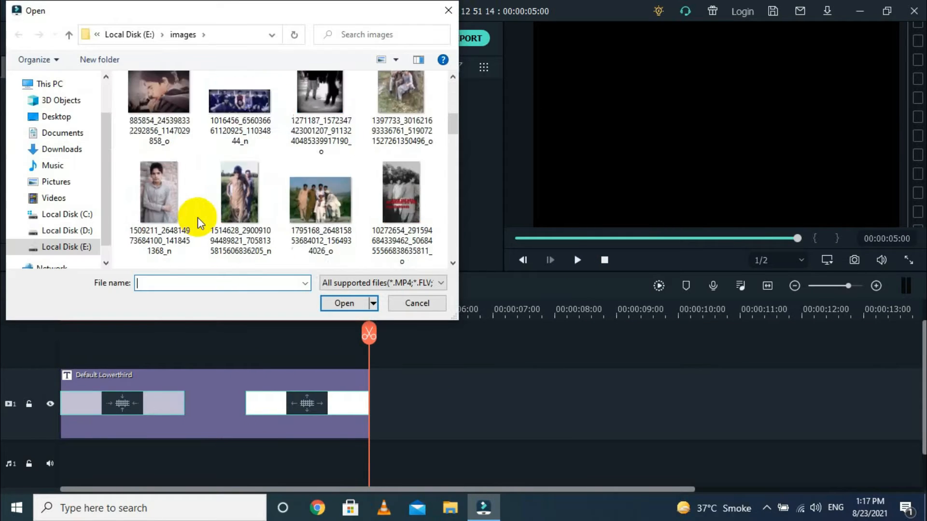
pyautogui.scroll(-2, 198, 217)
pyautogui.scroll(3, 280, 239)
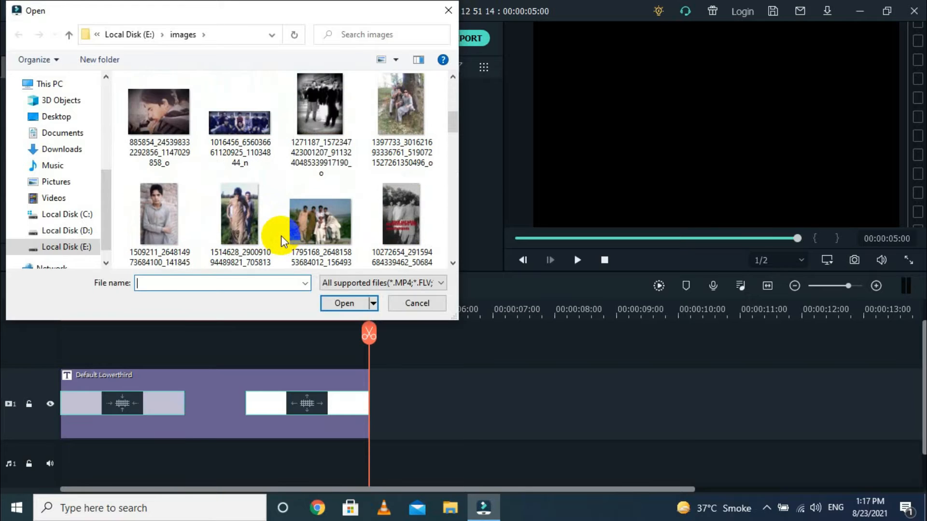
pyautogui.scroll(-5, 281, 236)
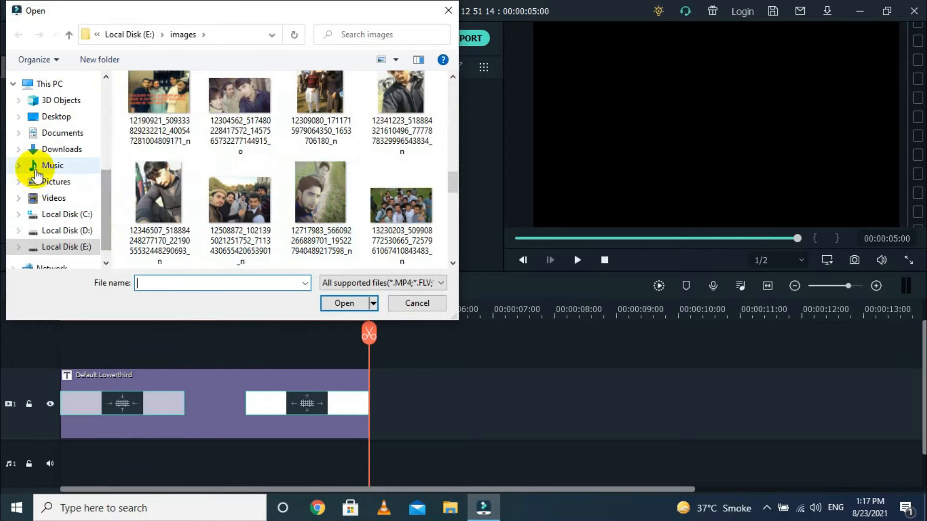
pyautogui.click(50, 120)
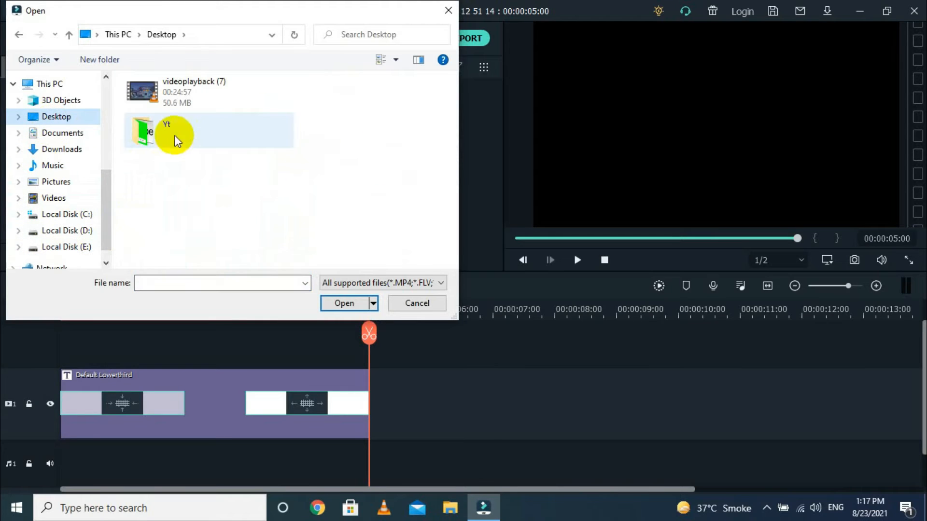
pyautogui.doubleClick(162, 129)
pyautogui.doubleClick(172, 145)
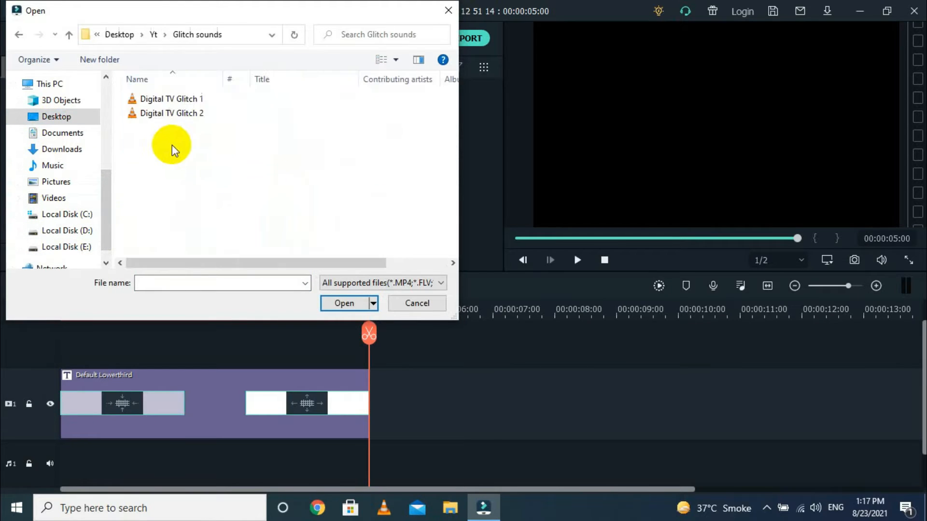
pyautogui.moveTo(174, 135); pyautogui.dragTo(170, 100)
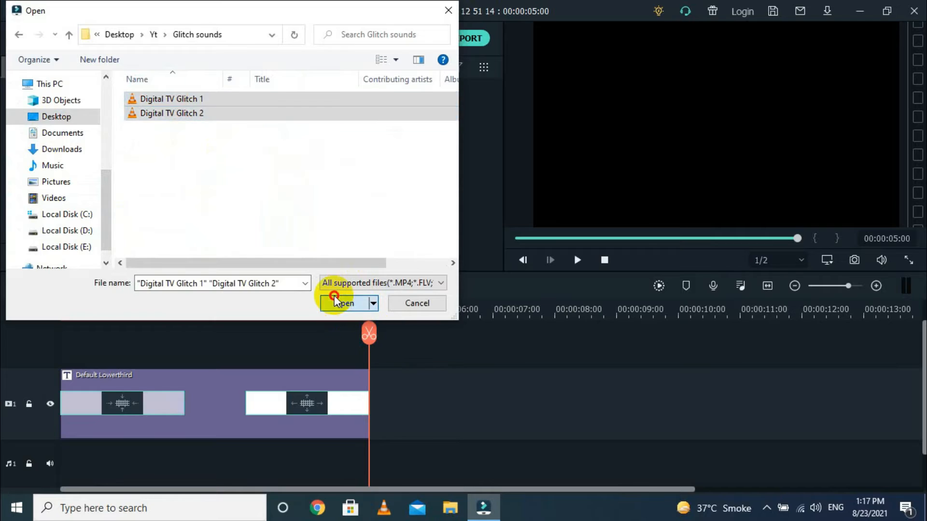
pyautogui.click(338, 304)
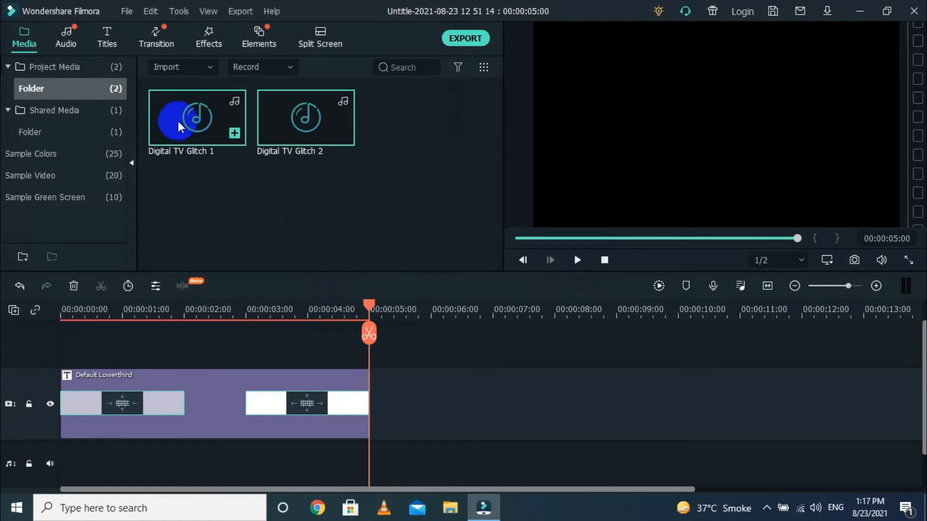
# Place Digital TV Glitch 1 at the start of the audio track and shorten the Pixels In transition to about the sound's length
pyautogui.moveTo(192, 124); pyautogui.dragTo(67, 454)
pyautogui.moveTo(163, 461)
pyautogui.mouseDown()
pyautogui.moveTo(242, 465)
pyautogui.moveTo(172, 477)
pyautogui.mouseUp()
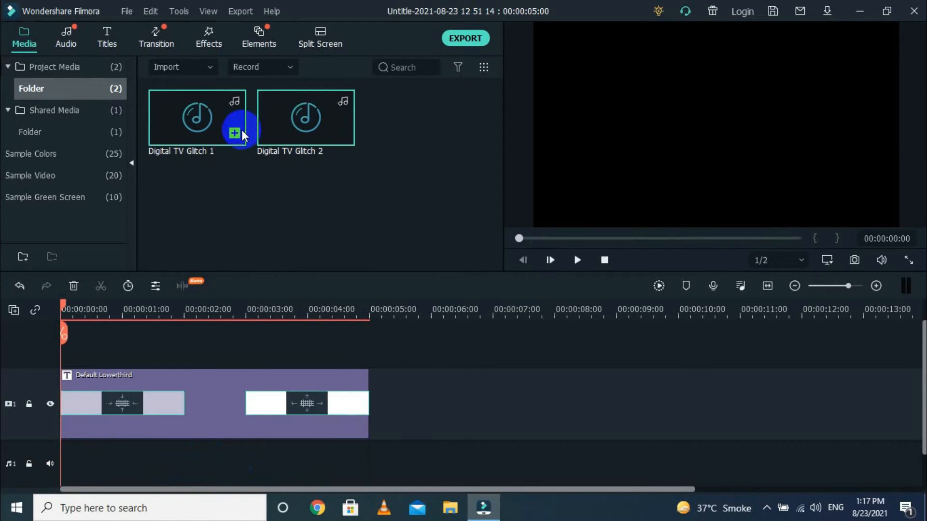
pyautogui.moveTo(242, 129); pyautogui.dragTo(121, 452)
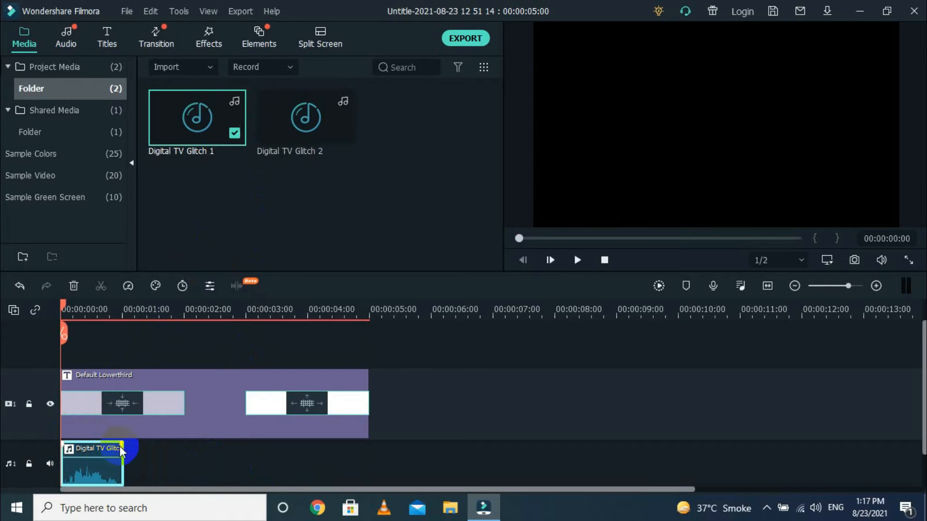
pyautogui.click(182, 406)
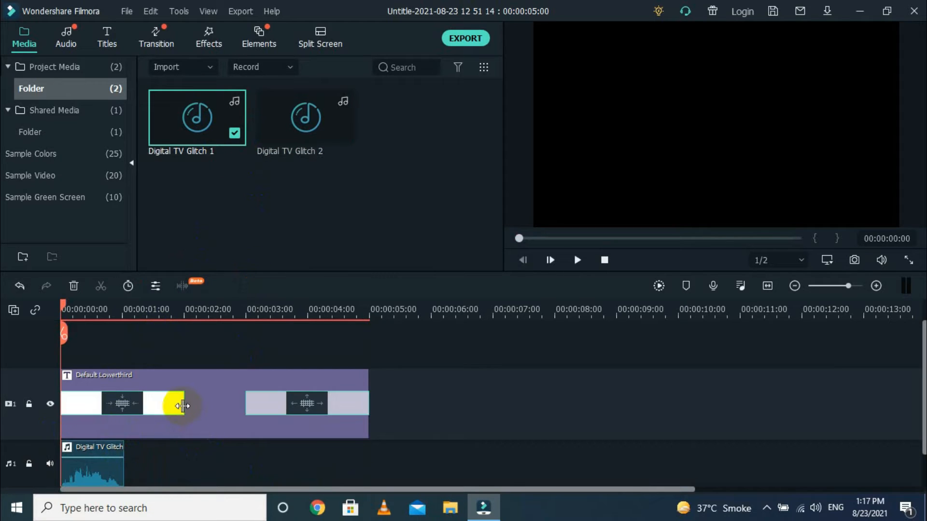
pyautogui.moveTo(179, 408); pyautogui.dragTo(127, 416)
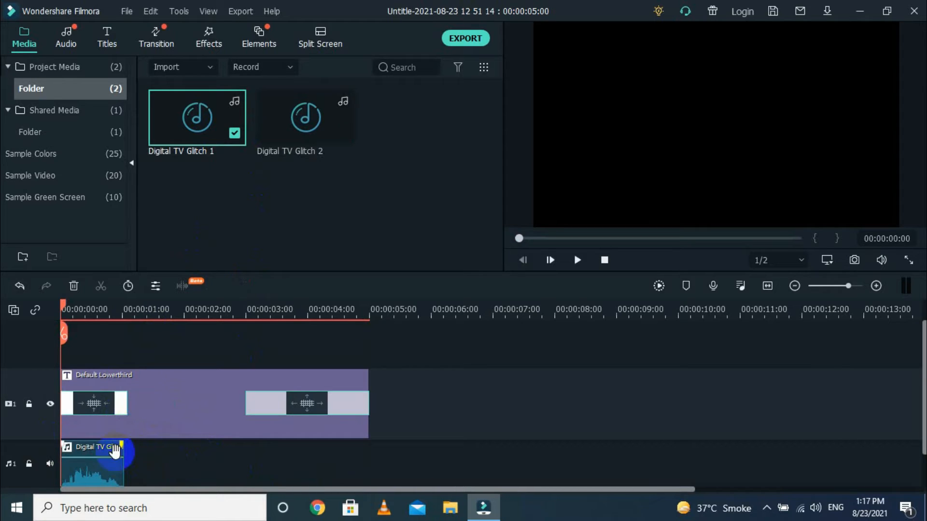
# Add Digital TV Glitch 2 to the audio track, ending with the title clip, and shorten the Pixels Out transition to about the sound's length
pyautogui.moveTo(269, 115); pyautogui.dragTo(245, 431)
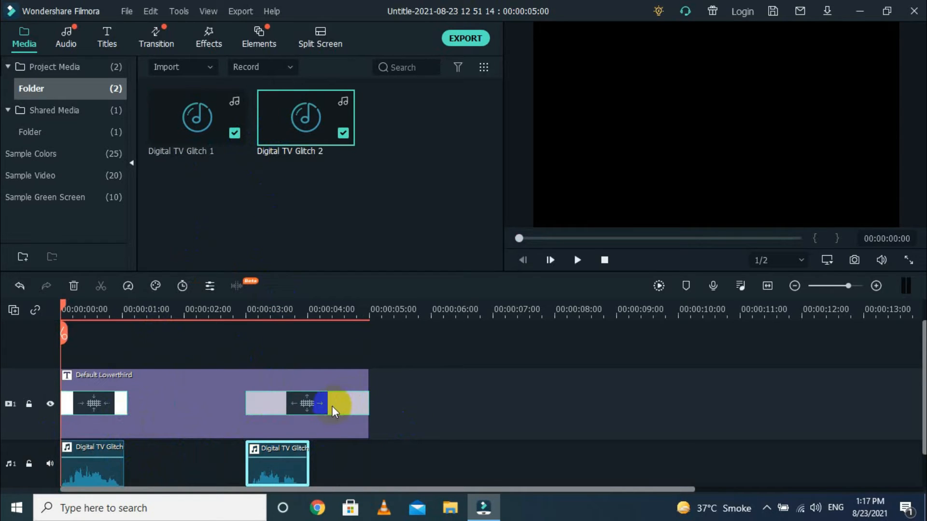
pyautogui.moveTo(274, 471); pyautogui.dragTo(326, 467)
pyautogui.click(245, 406)
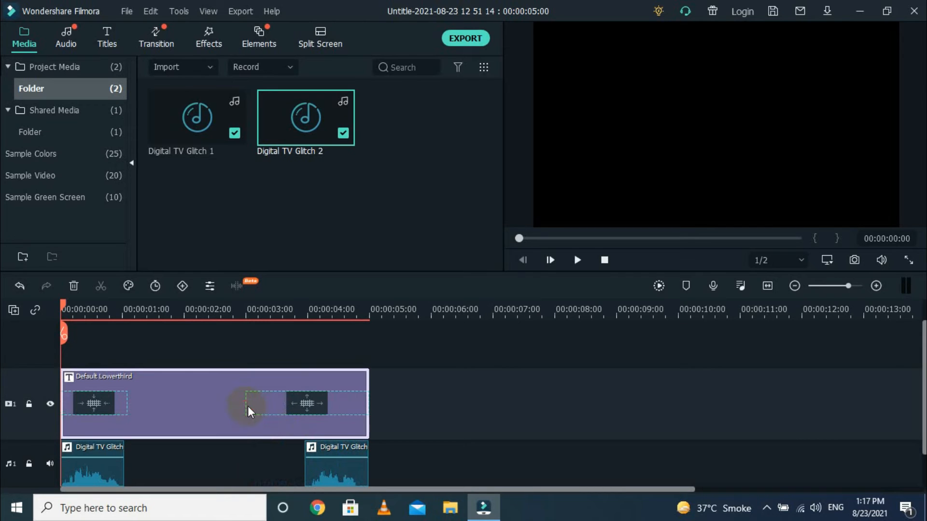
pyautogui.moveTo(248, 406); pyautogui.dragTo(306, 408)
pyautogui.click(438, 438)
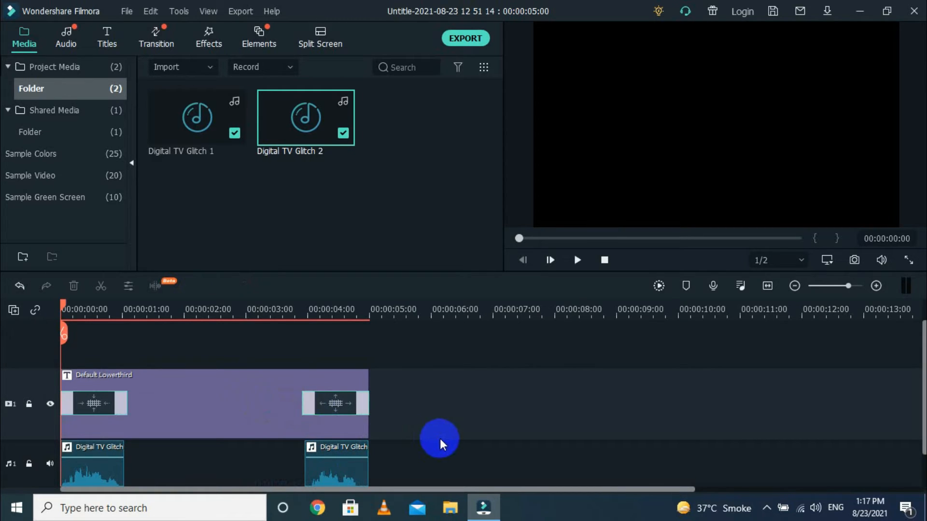
# Play back the title with its transitions and glitch sounds to check their timing
pyautogui.click(573, 261)
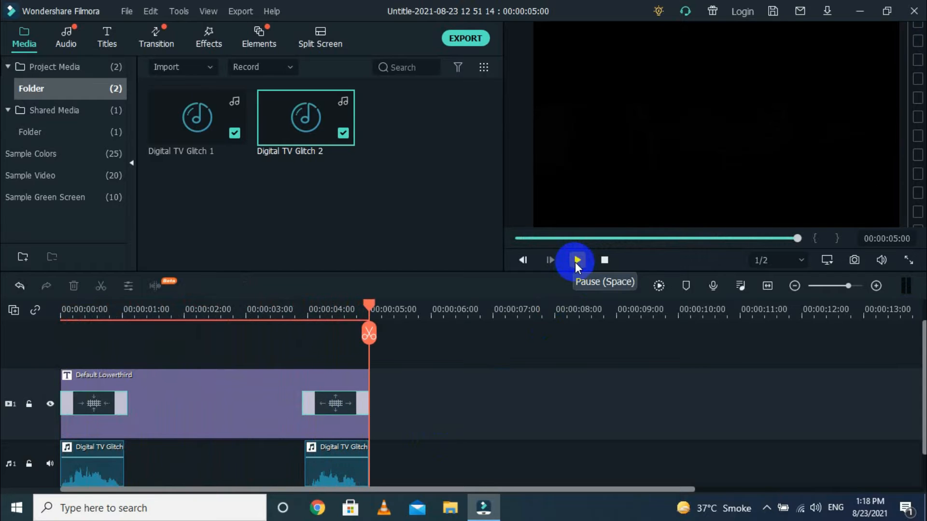
pyautogui.click(575, 262)
pyautogui.press('space')
# Trim the title clip's end to 00:00:03:12, align Digital TV Glitch 2 with the new end, and return the playhead to the start
pyautogui.moveTo(370, 382); pyautogui.dragTo(274, 371)
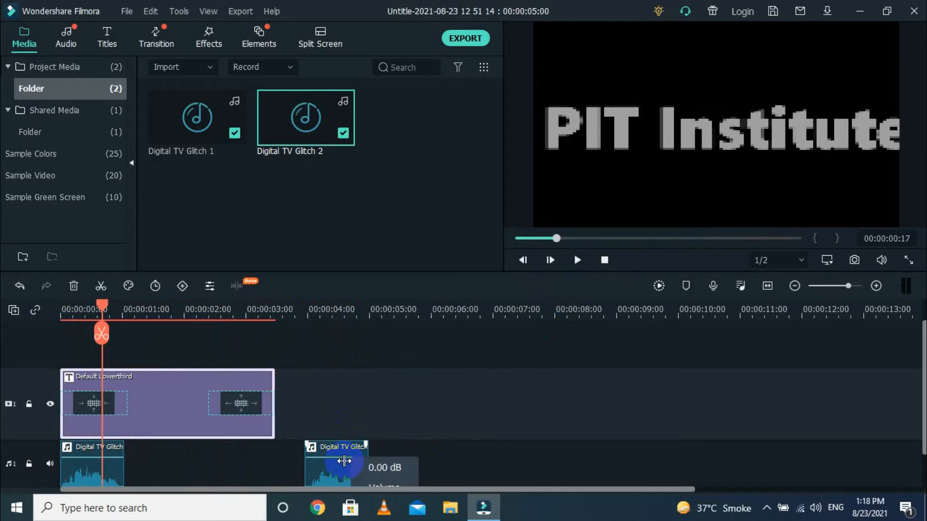
pyautogui.click(338, 415)
pyautogui.click(316, 467)
pyautogui.moveTo(316, 468); pyautogui.dragTo(217, 457)
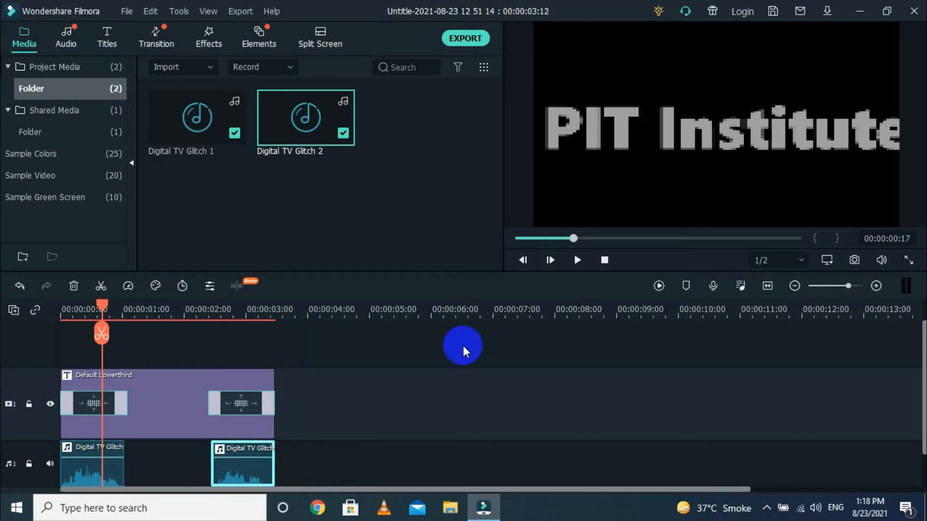
pyautogui.click(603, 260)
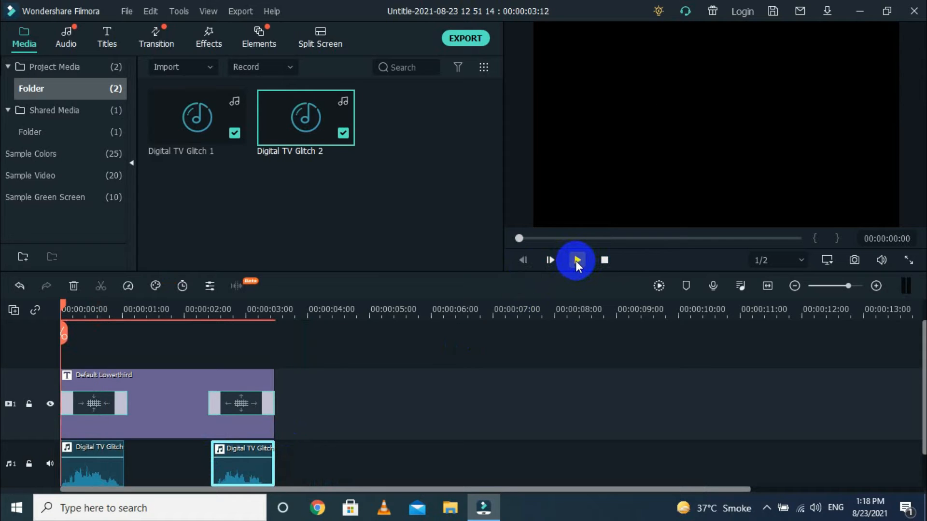
# Play back the trimmed title from the start to check the transitions and glitch sounds
pyautogui.click(576, 262)
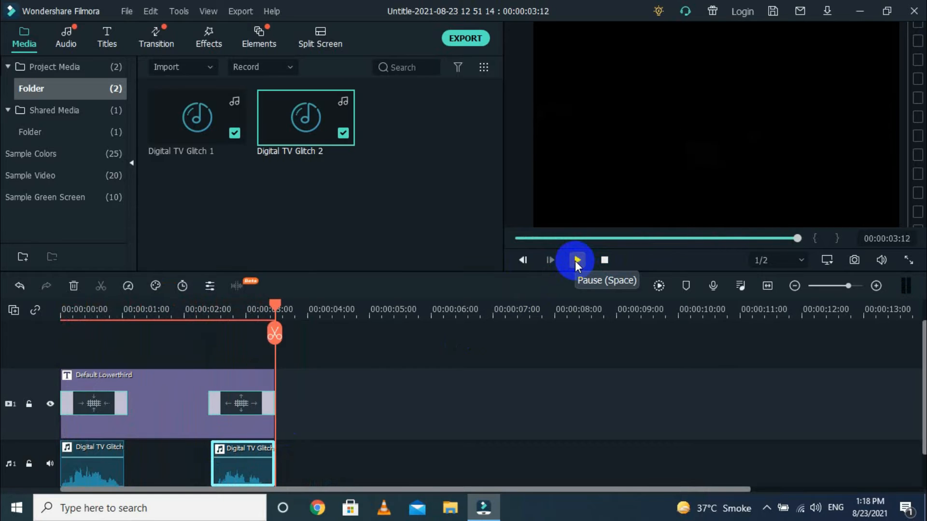
pyautogui.click(577, 261)
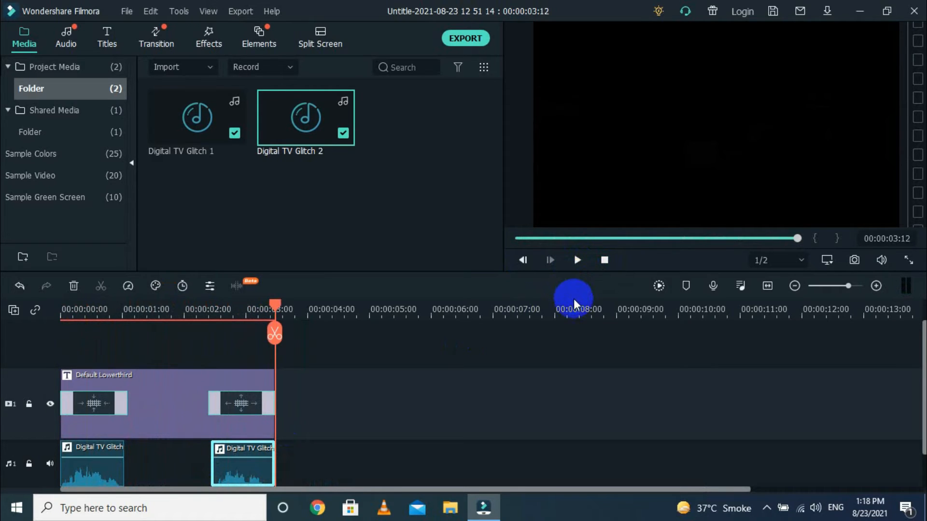
# Add the MPEG Glitch overlay on a track above the title's start and trim it to the Pixels In transition's length
pyautogui.click(204, 43)
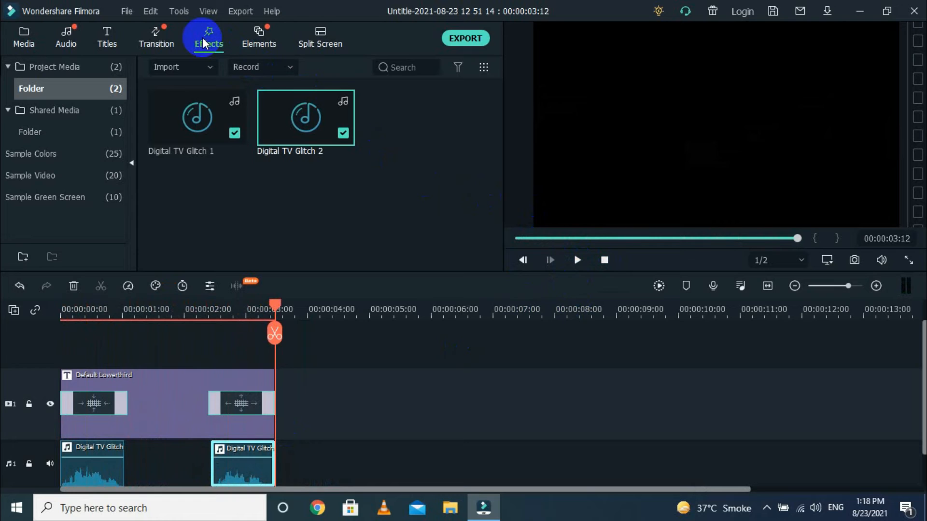
pyautogui.click(58, 141)
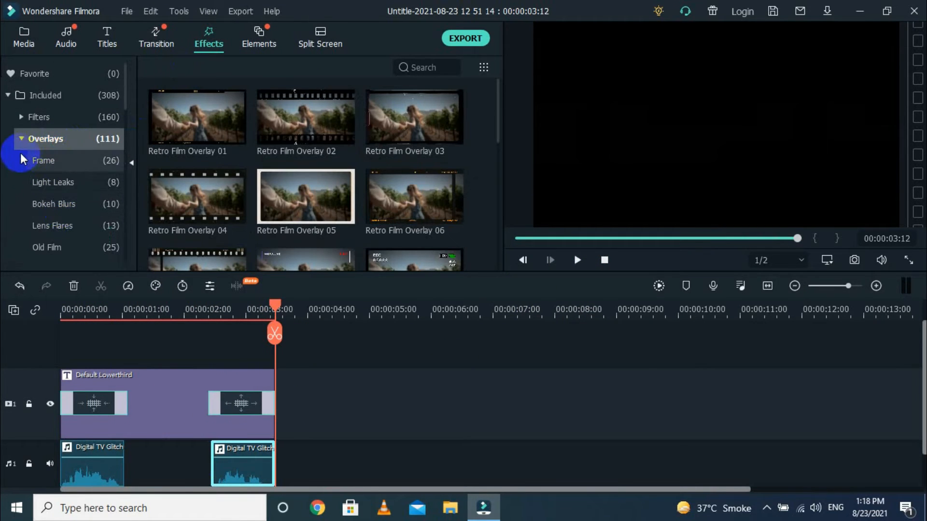
pyautogui.scroll(-1, 59, 204)
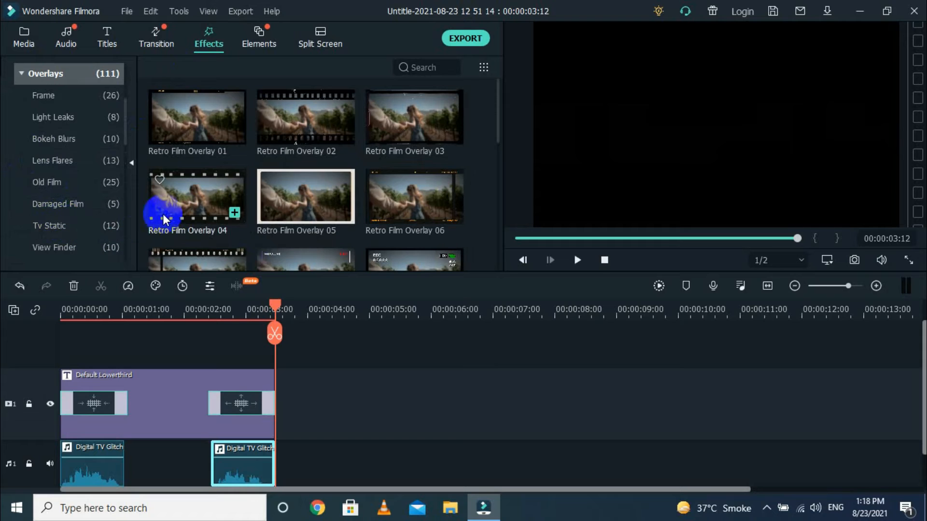
pyautogui.scroll(-10, 314, 227)
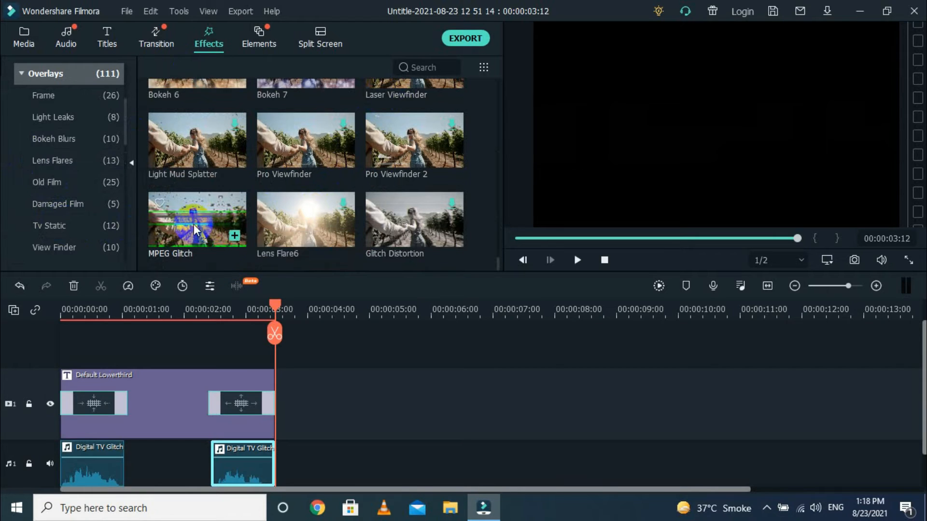
pyautogui.moveTo(195, 229); pyautogui.dragTo(69, 354)
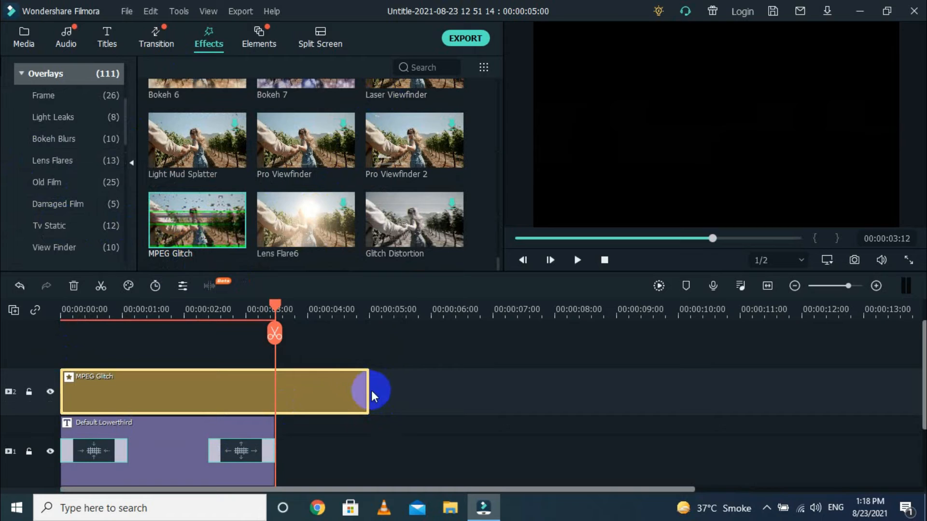
pyautogui.moveTo(371, 390); pyautogui.dragTo(129, 464)
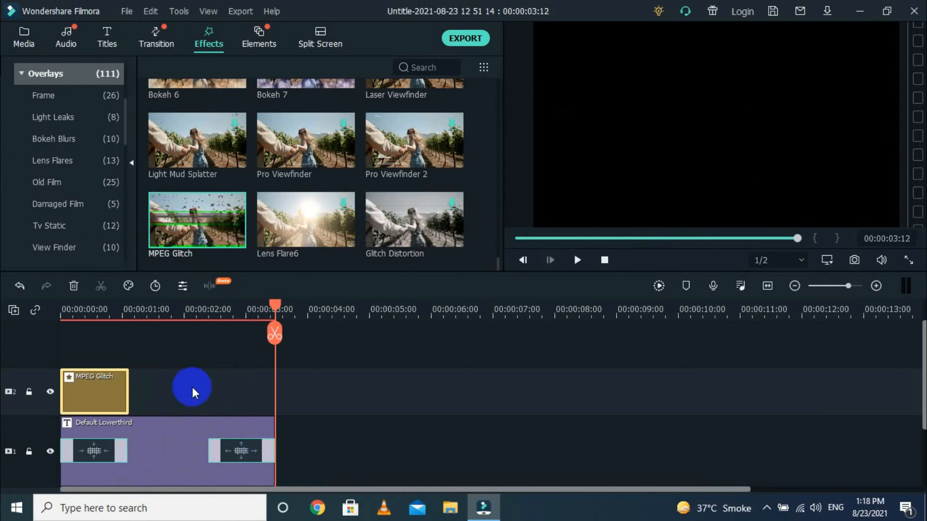
# Copy the MPEG Glitch clip and paste it on the same track at 00:00:02:10, above the Pixels Out transition
pyautogui.rightClick(112, 382)
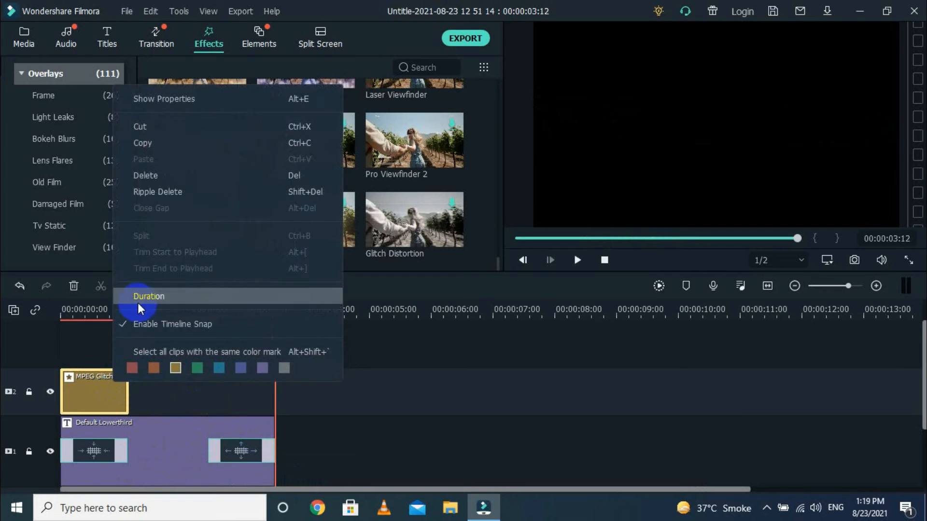
pyautogui.click(157, 143)
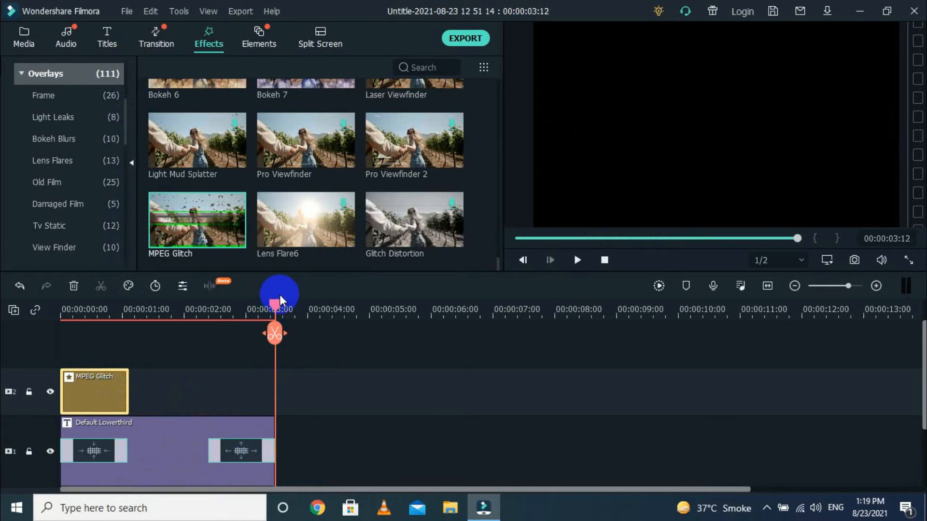
pyautogui.moveTo(278, 297); pyautogui.dragTo(210, 357)
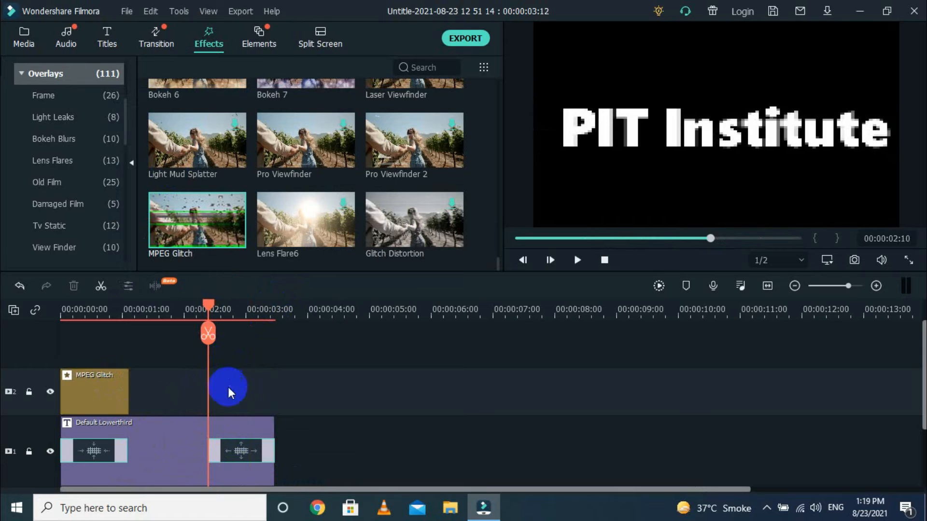
pyautogui.rightClick(230, 392)
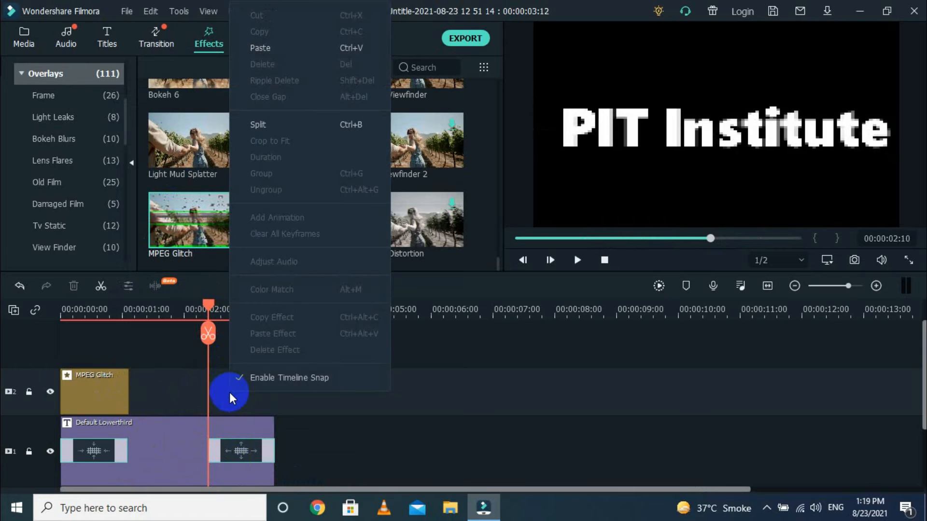
pyautogui.click(278, 54)
# Play back the intro from the start to check both MPEG Glitch overlays
pyautogui.click(605, 260)
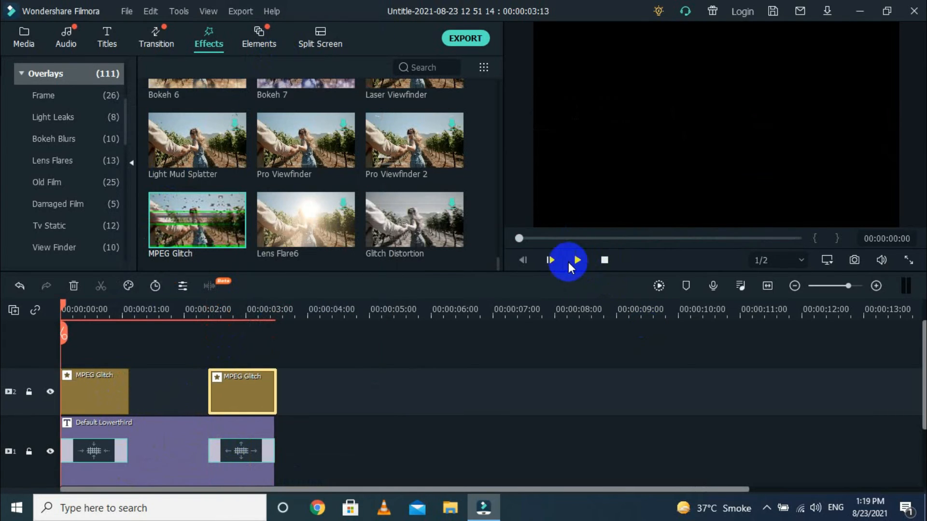
pyautogui.click(578, 260)
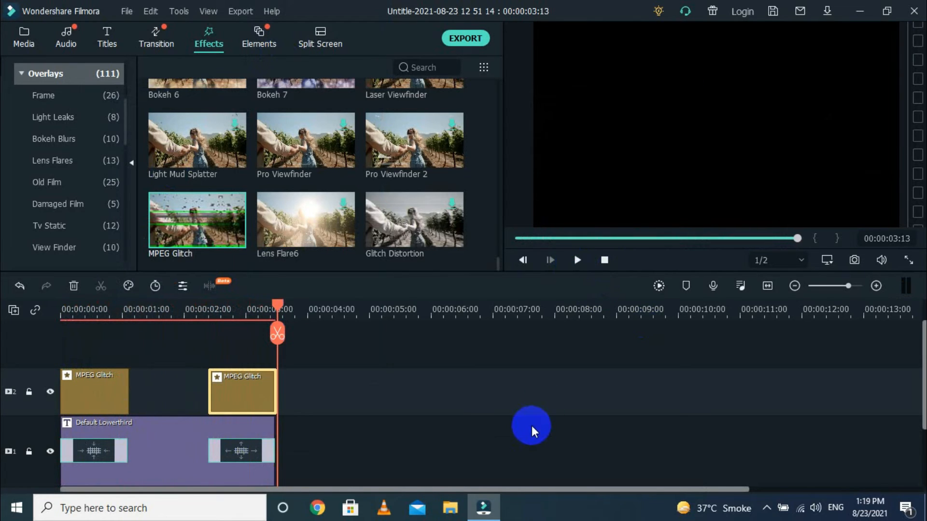
pyautogui.scroll(-3, 533, 425)
pyautogui.scroll(3, 530, 444)
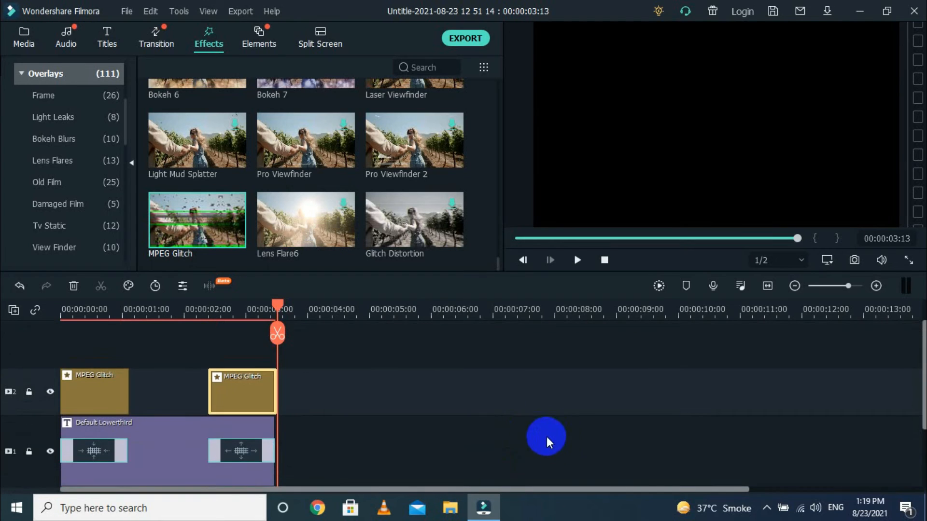
pyautogui.click(568, 424)
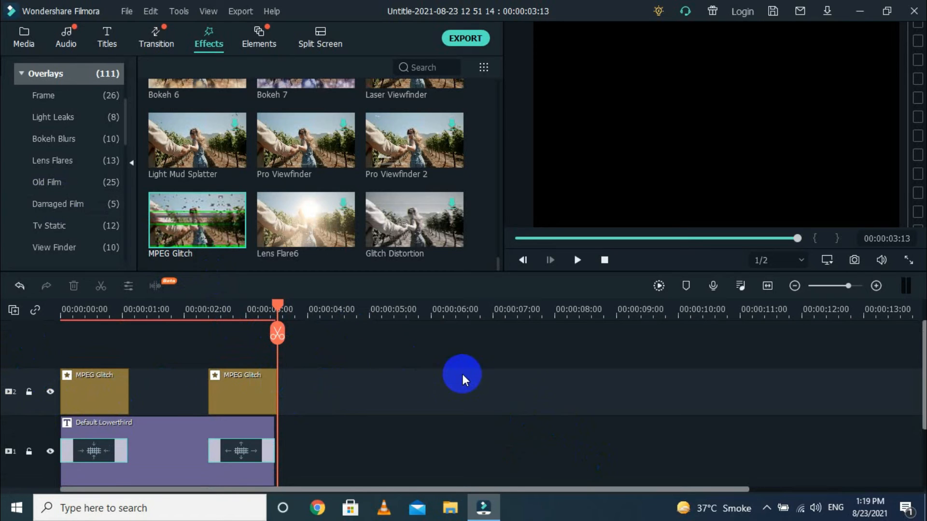
# Start importing media files and open the video folder inside youtube channel data on Local Disk (E:)
pyautogui.click(22, 39)
pyautogui.click(162, 70)
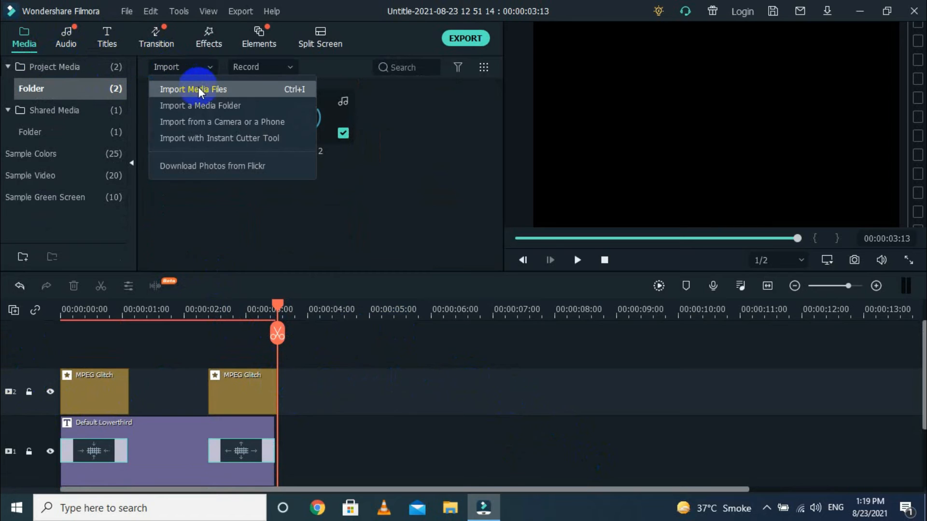
pyautogui.click(199, 88)
pyautogui.click(89, 248)
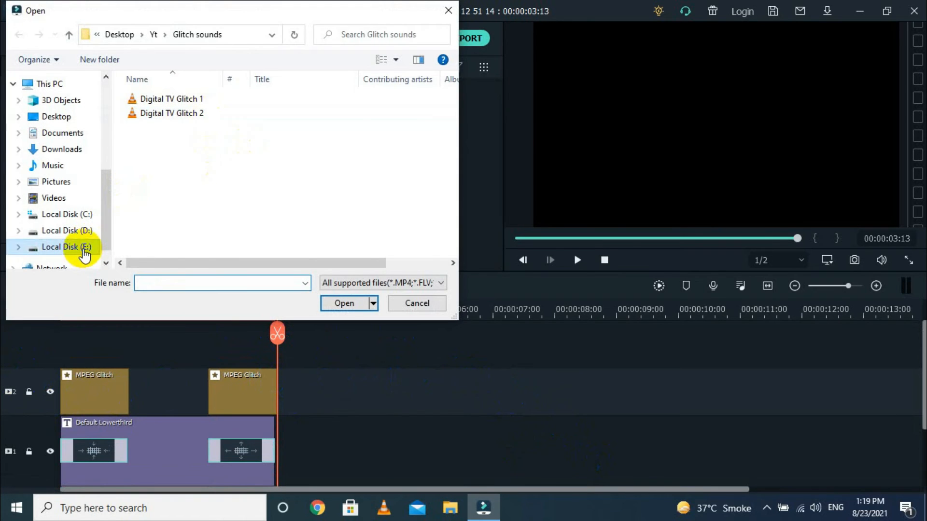
pyautogui.click(77, 232)
pyautogui.scroll(-3, 188, 227)
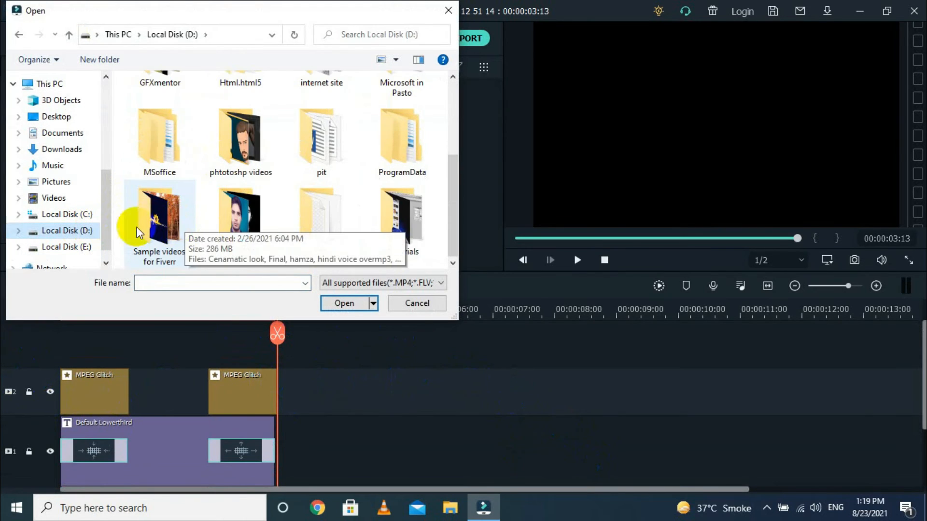
pyautogui.click(153, 237)
pyautogui.click(67, 248)
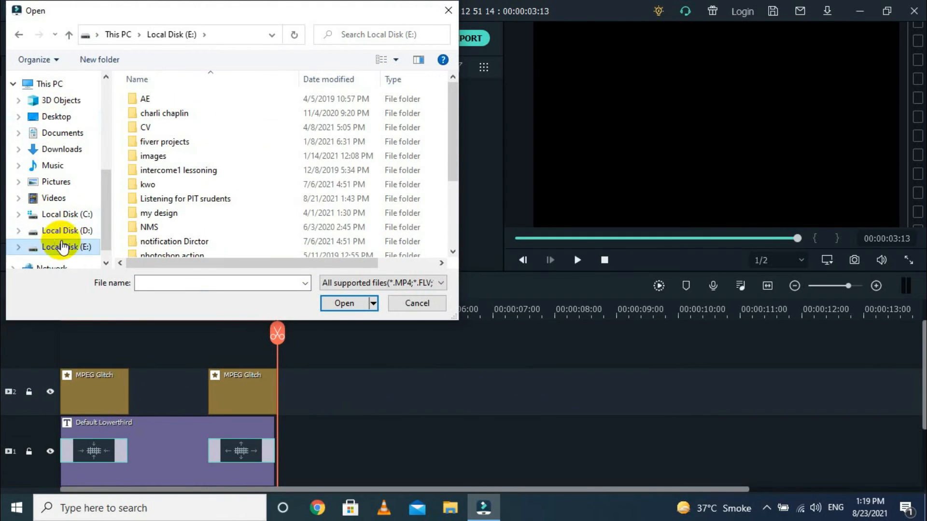
pyautogui.click(193, 176)
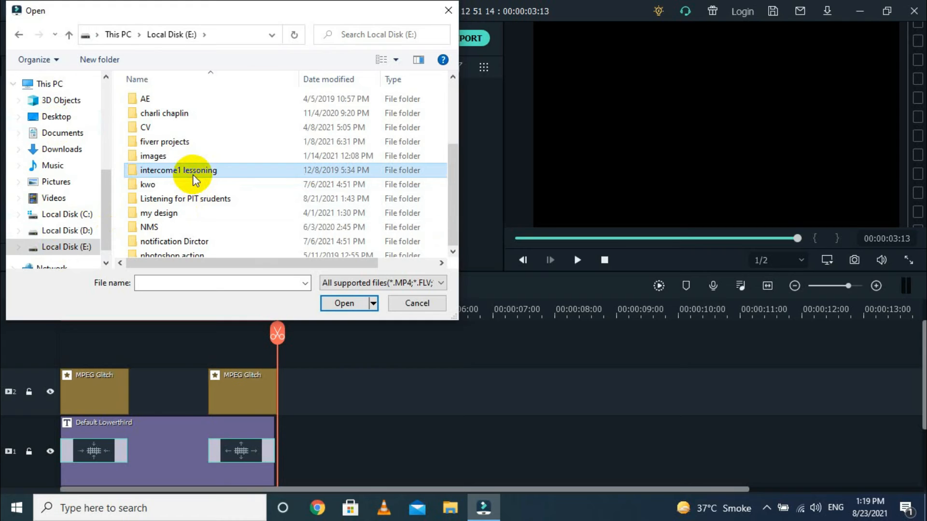
pyautogui.scroll(-3, 192, 175)
pyautogui.doubleClick(194, 230)
pyautogui.doubleClick(145, 168)
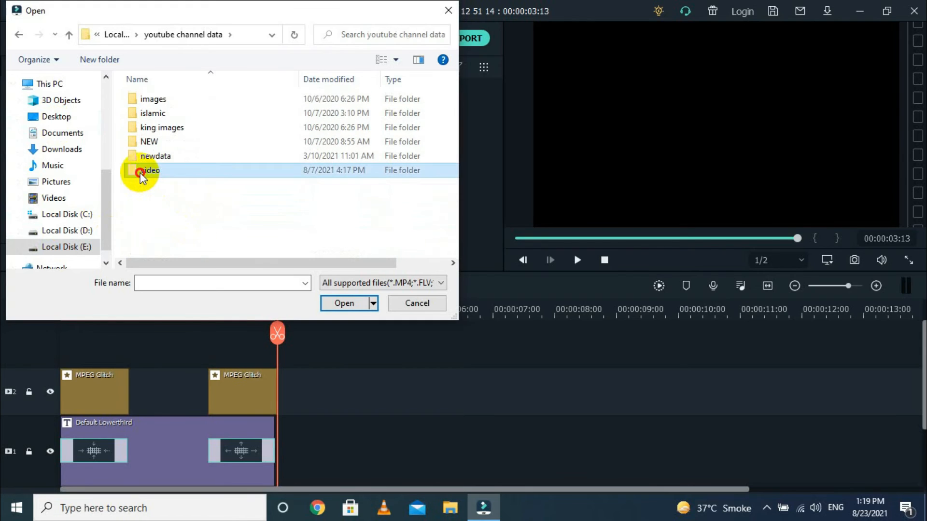
# Import the Clouds - 24580 video into the project media
pyautogui.scroll(-6, 232, 195)
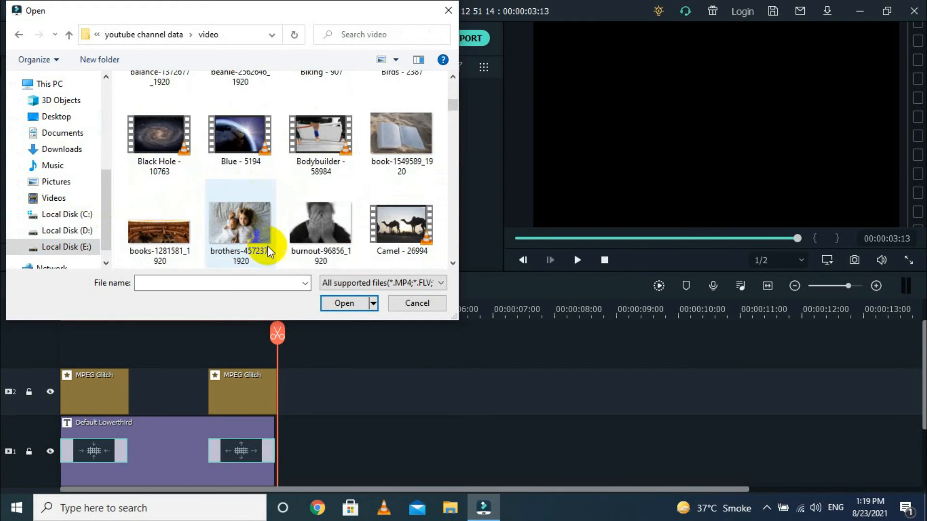
pyautogui.scroll(-3, 268, 239)
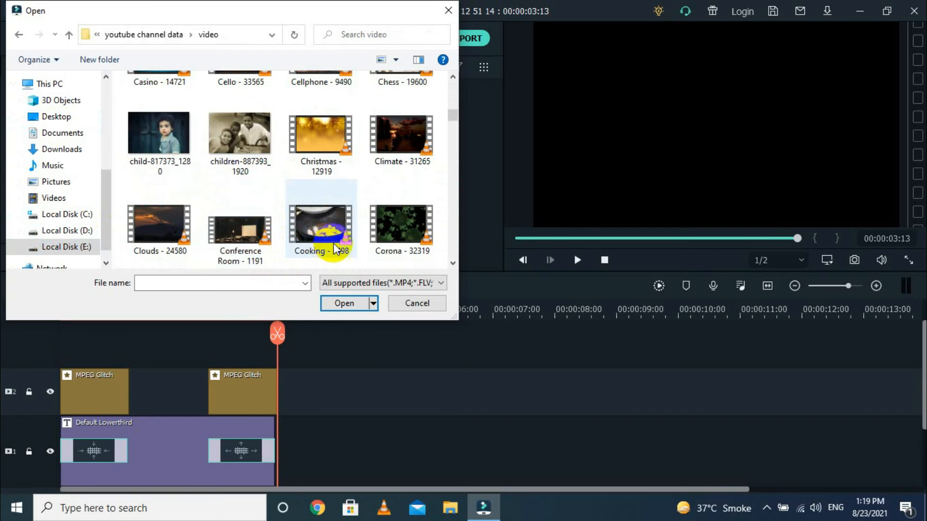
pyautogui.scroll(-1, 241, 237)
pyautogui.scroll(2, 193, 213)
pyautogui.doubleClick(158, 196)
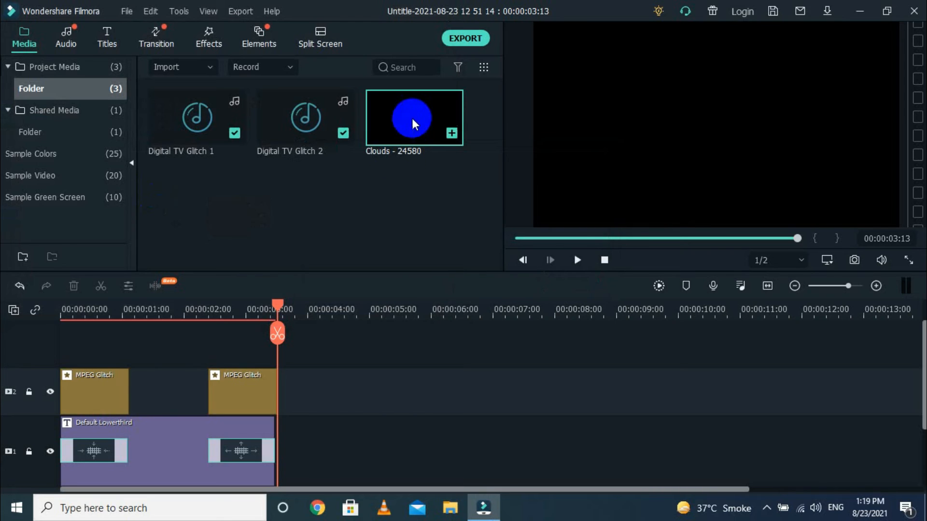
# Place the Clouds - 24580 clip at the start of a new track above the overlays and trim it to the second MPEG Glitch's end
pyautogui.moveTo(413, 120); pyautogui.dragTo(54, 353)
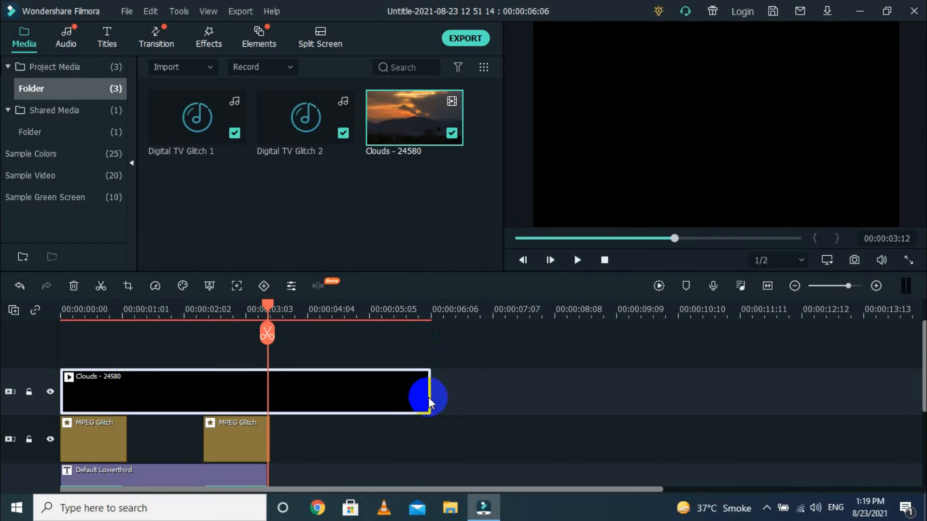
pyautogui.moveTo(430, 397); pyautogui.dragTo(273, 417)
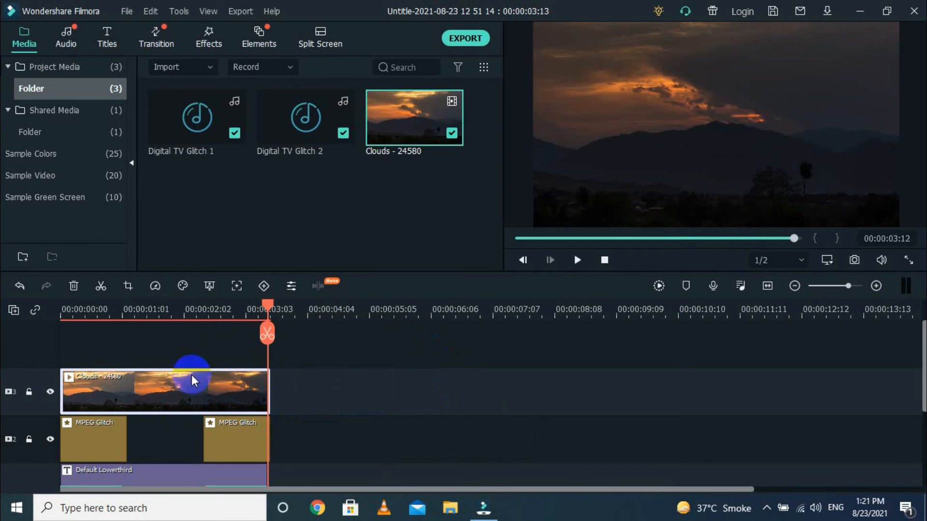
# Play back the timeline from the start to check the Clouds clip over the title, stopping midway
pyautogui.click(604, 260)
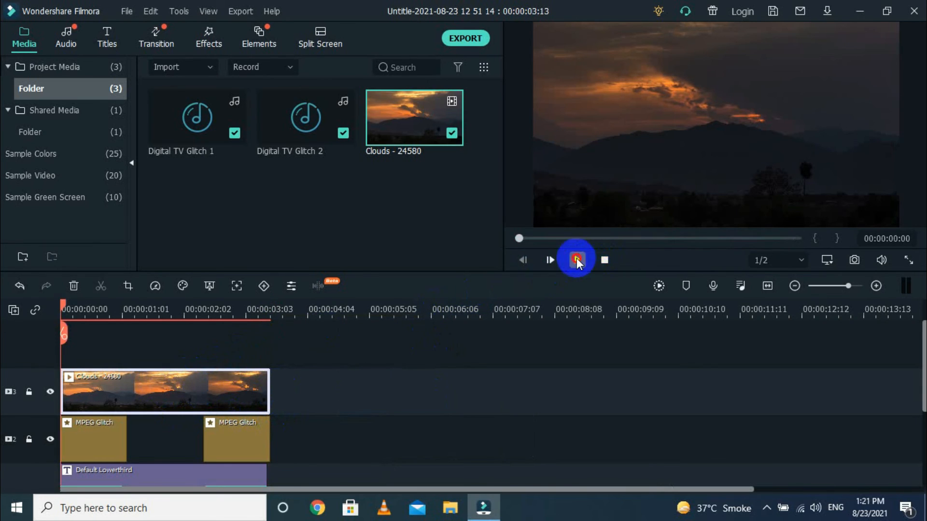
pyautogui.click(577, 260)
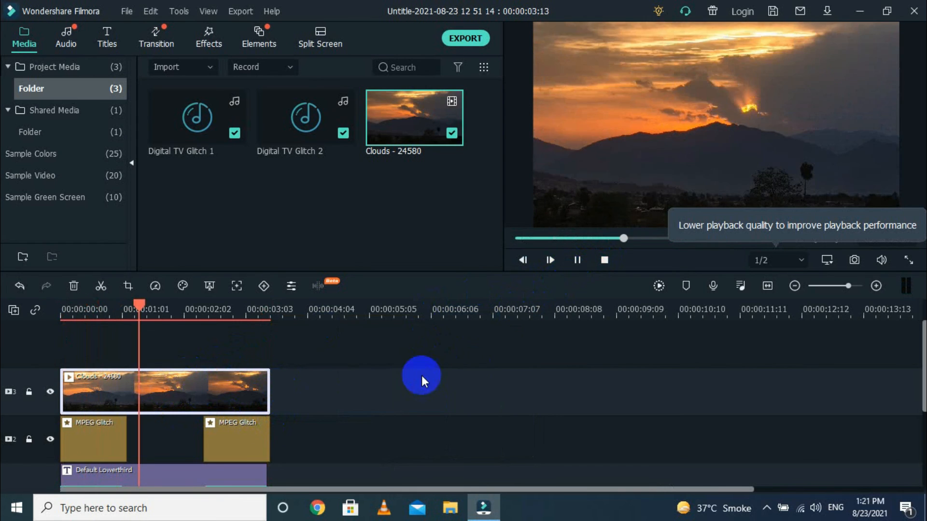
pyautogui.click(328, 392)
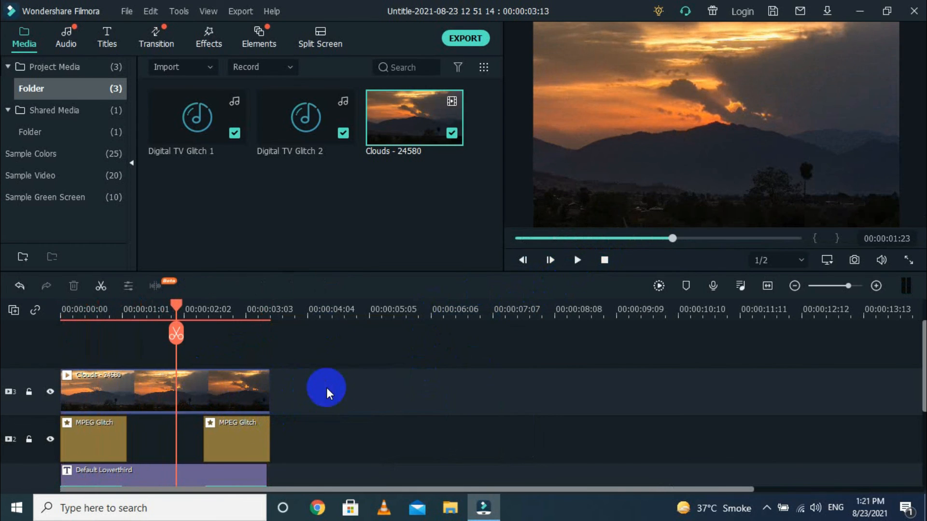
# Set the Clouds clip's compositing blending mode to Lighten and apply it
pyautogui.click(238, 391)
pyautogui.doubleClick(238, 391)
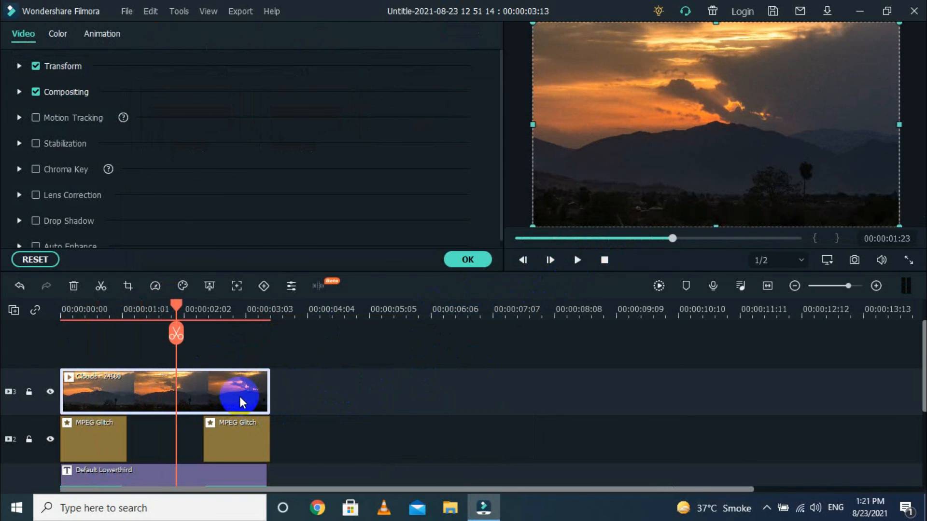
pyautogui.click(18, 93)
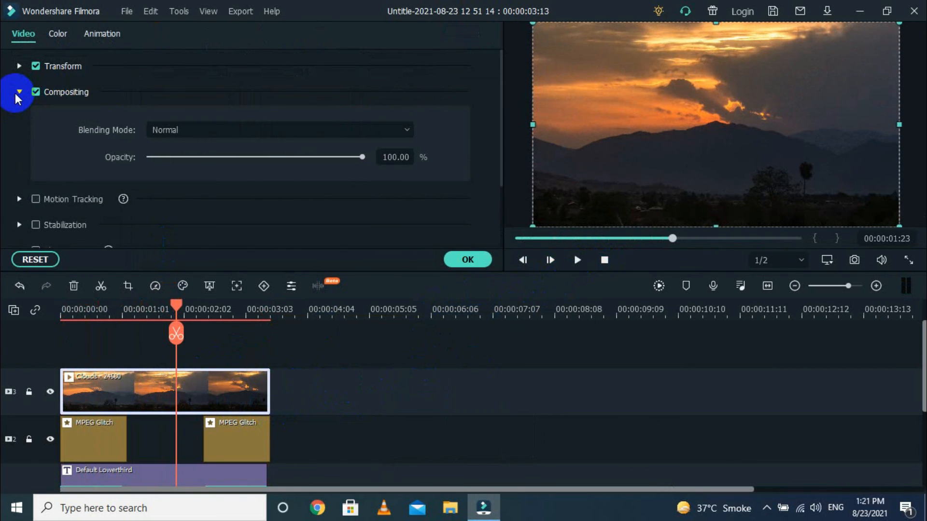
pyautogui.click(182, 130)
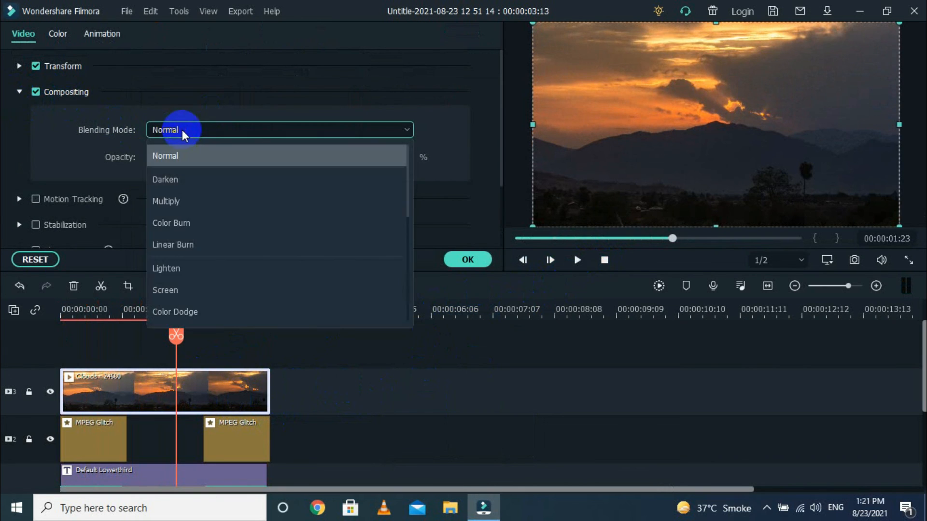
pyautogui.click(214, 269)
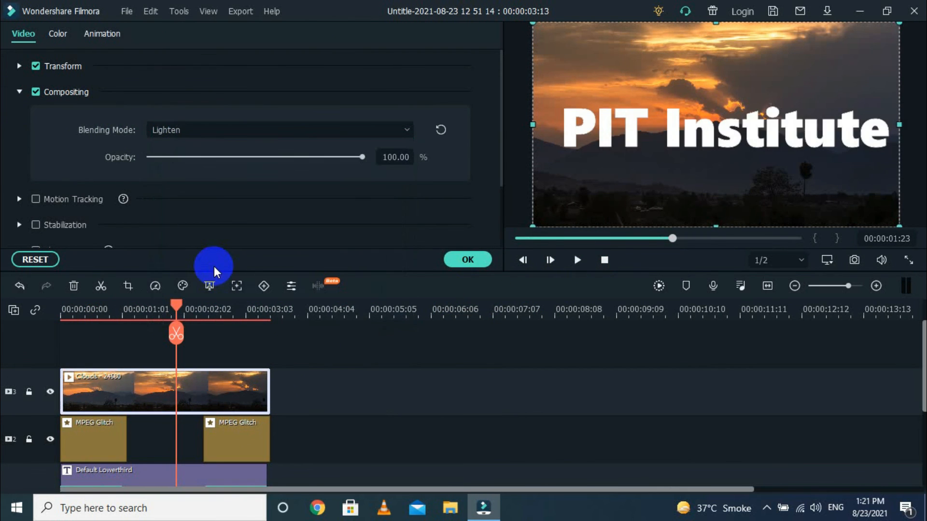
pyautogui.click(454, 257)
# Play back the blended intro, then replay it from the start to check the text over the clouds
pyautogui.press('space')
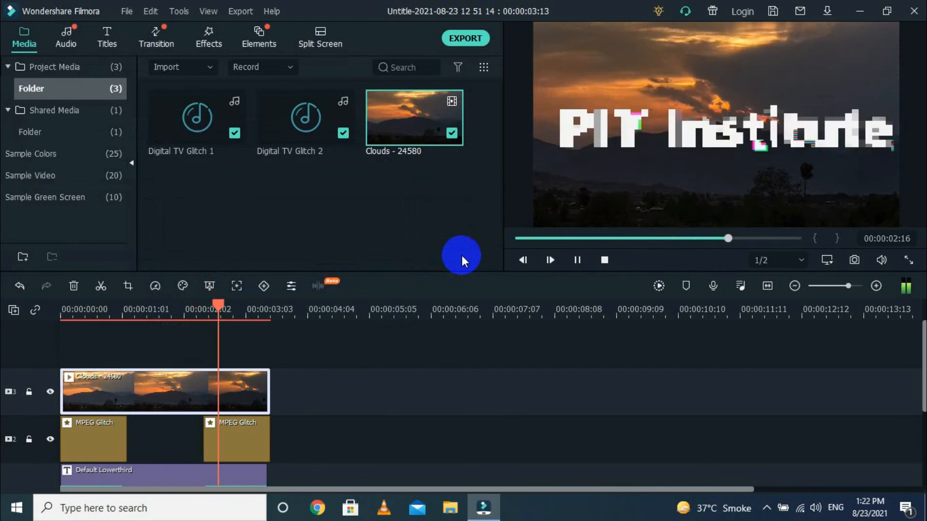
pyautogui.click(607, 259)
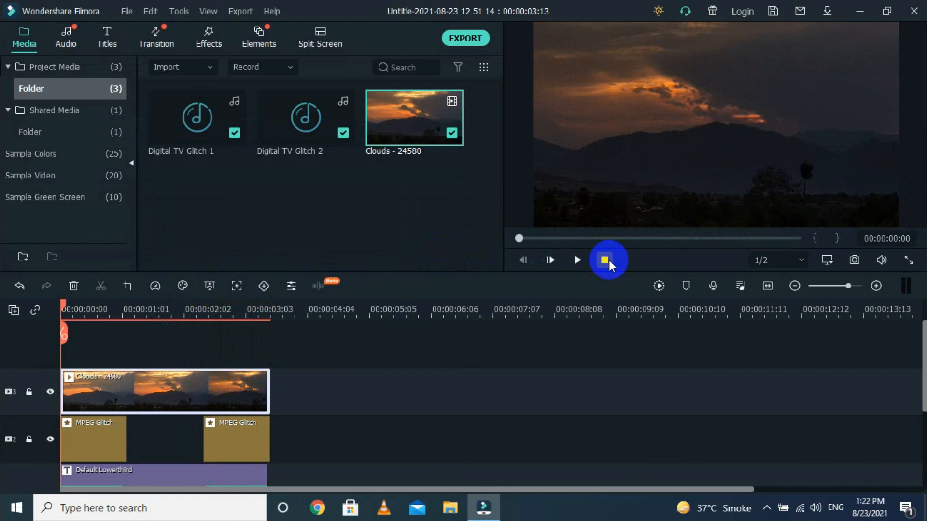
pyautogui.press('space')
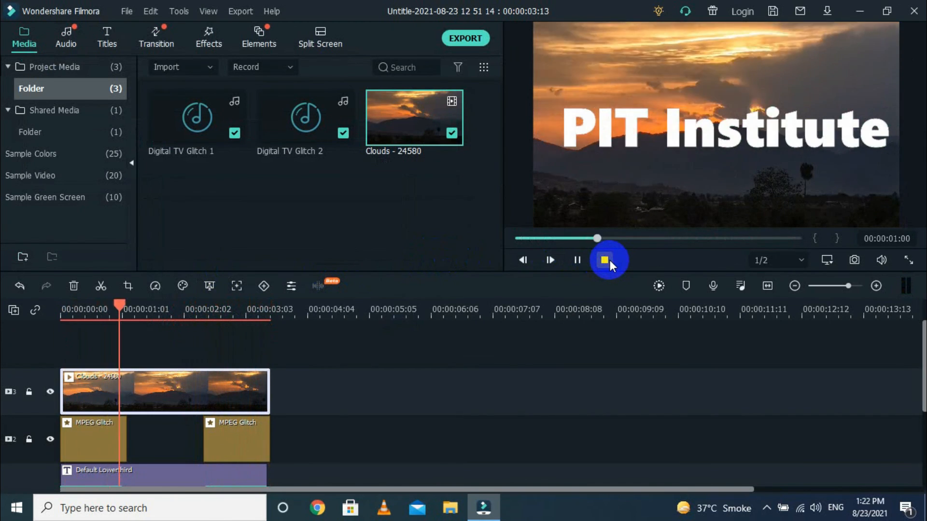